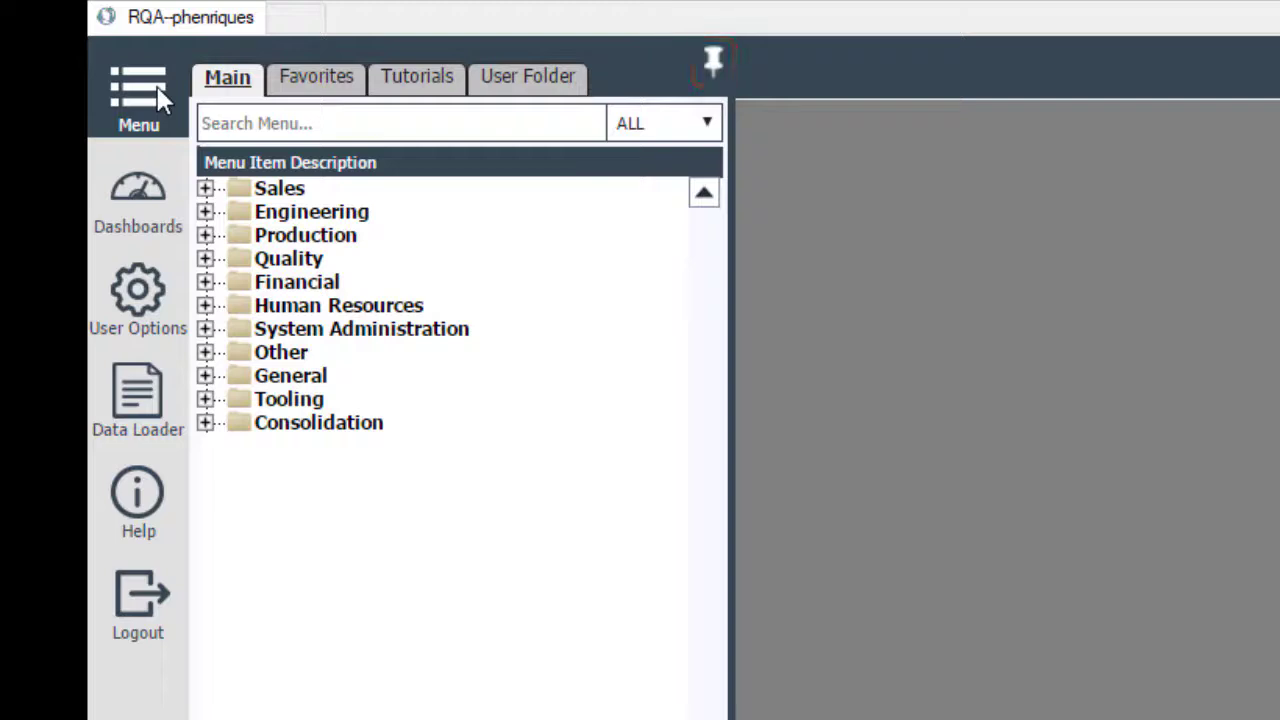
- Unpin the side menu so it collapses, reopen it and pin it in place again
{"action": "left_click", "coordinate": [716, 68]}
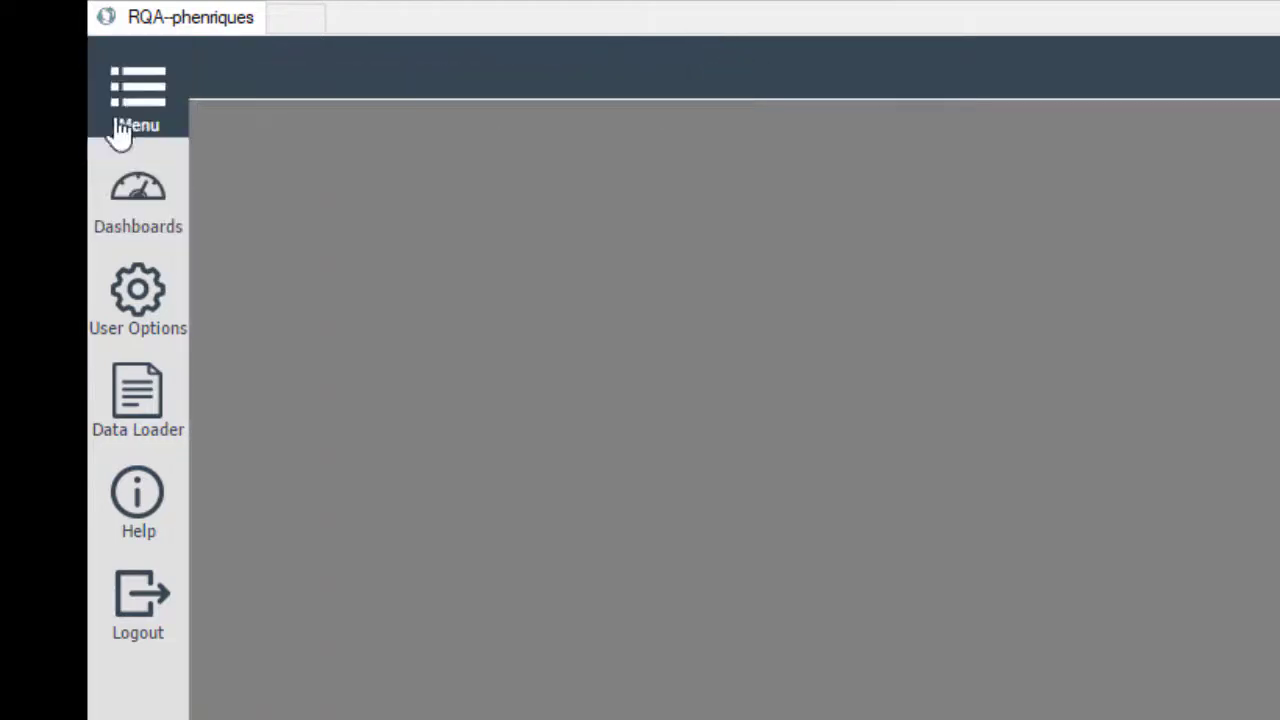
{"action": "left_click", "coordinate": [131, 113]}
{"action": "left_click", "coordinate": [712, 64]}
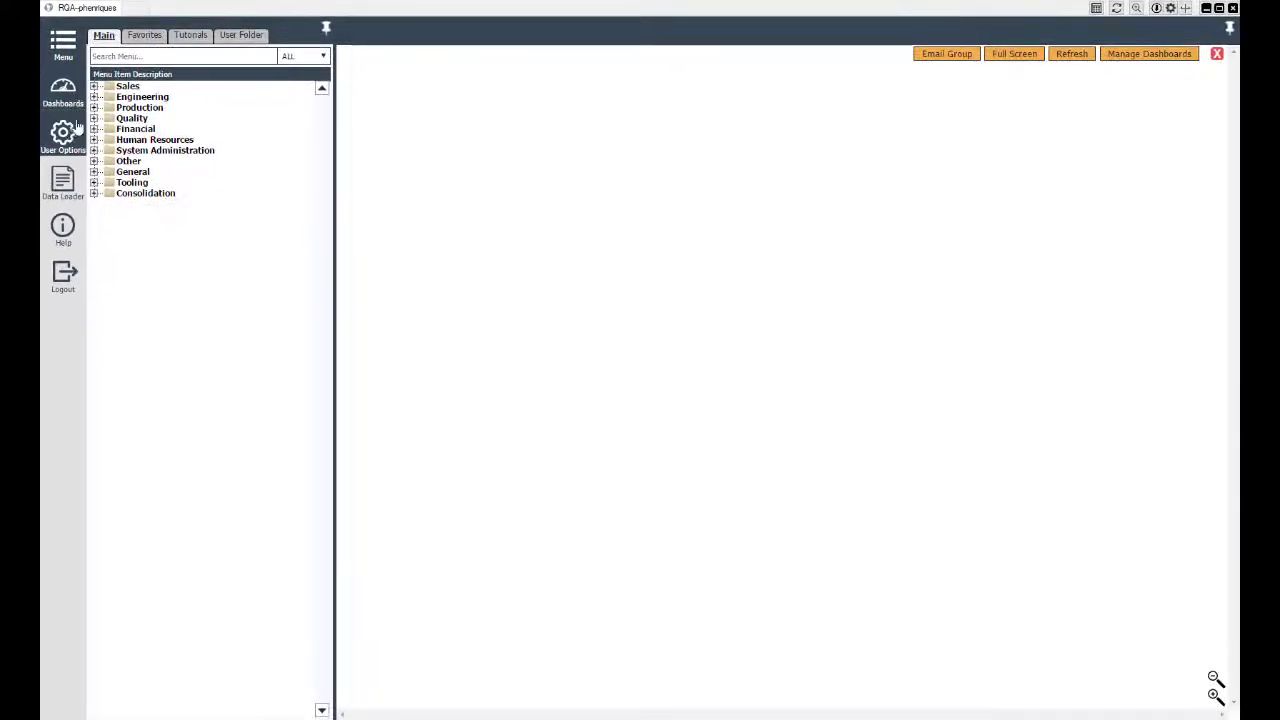
- Open the User Options, Data Loader and Help screens to view what each one offers
{"action": "left_click", "coordinate": [63, 133]}
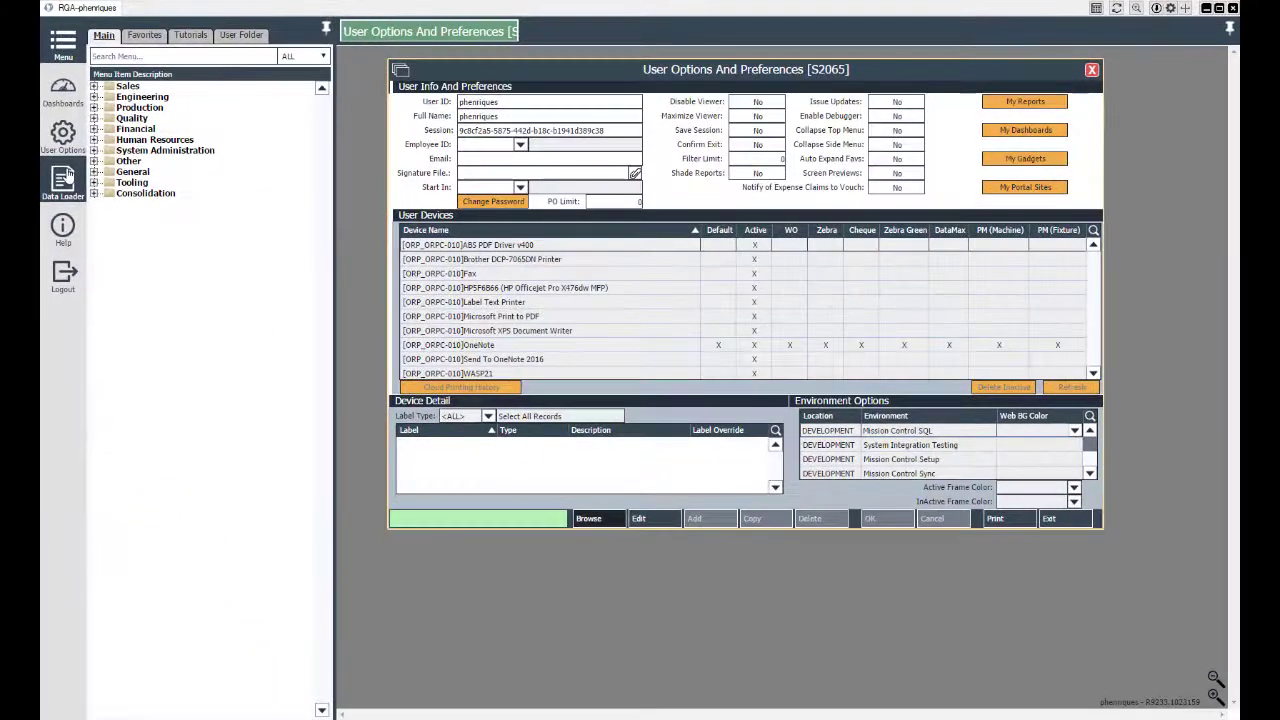
{"action": "left_click", "coordinate": [151, 389]}
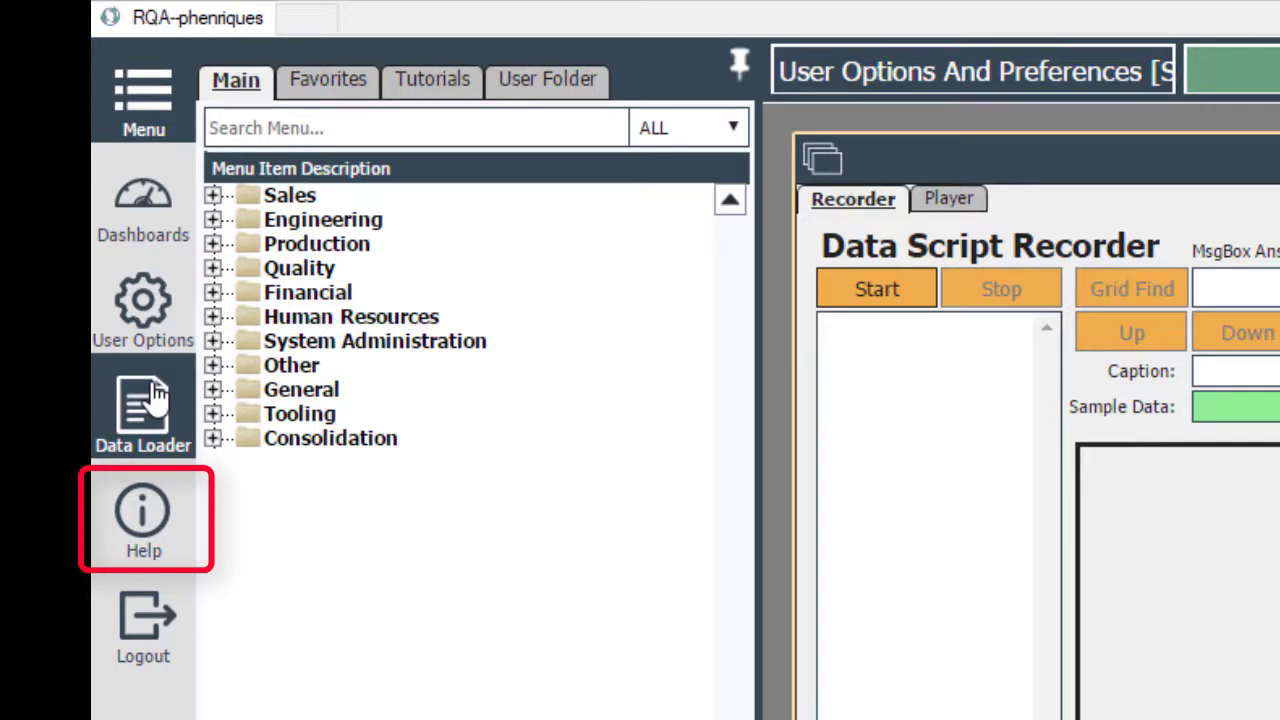
{"action": "left_click", "coordinate": [128, 517]}
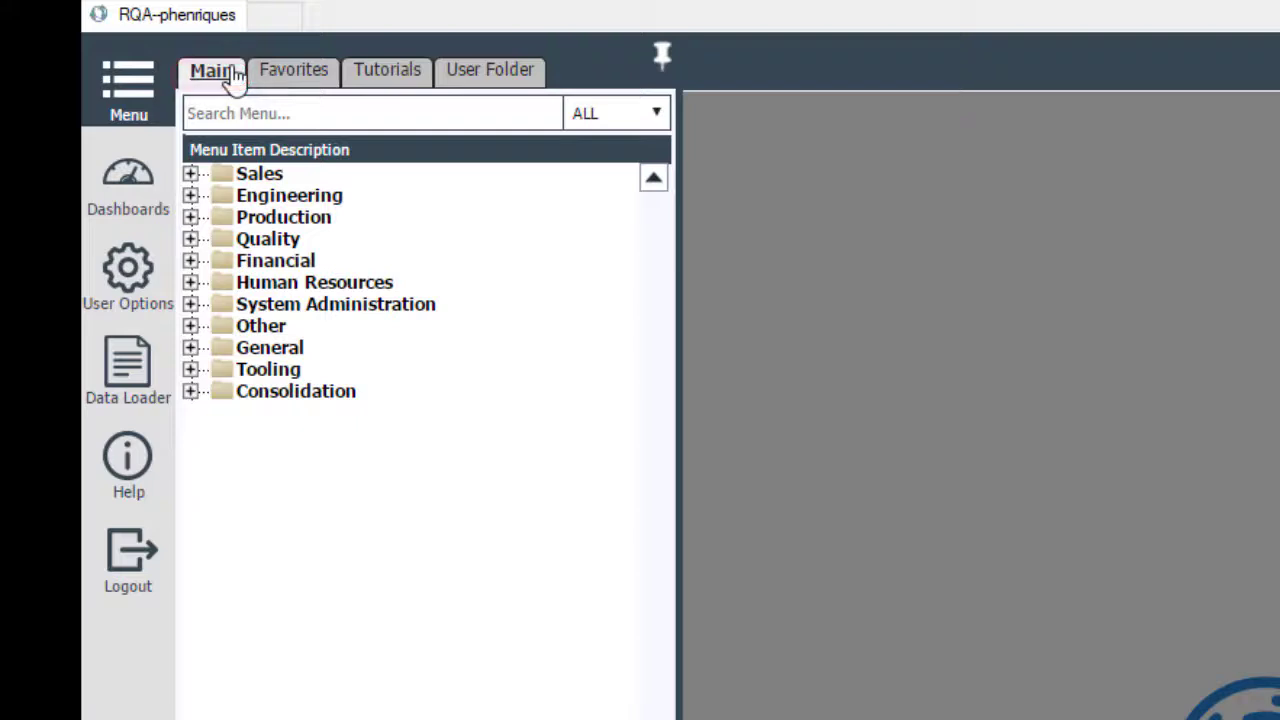
- View the Favorites, Tutorials and User Folder sections of the menu, expanding the Favorites folder, and return to the Main menu
{"action": "left_click", "coordinate": [288, 80]}
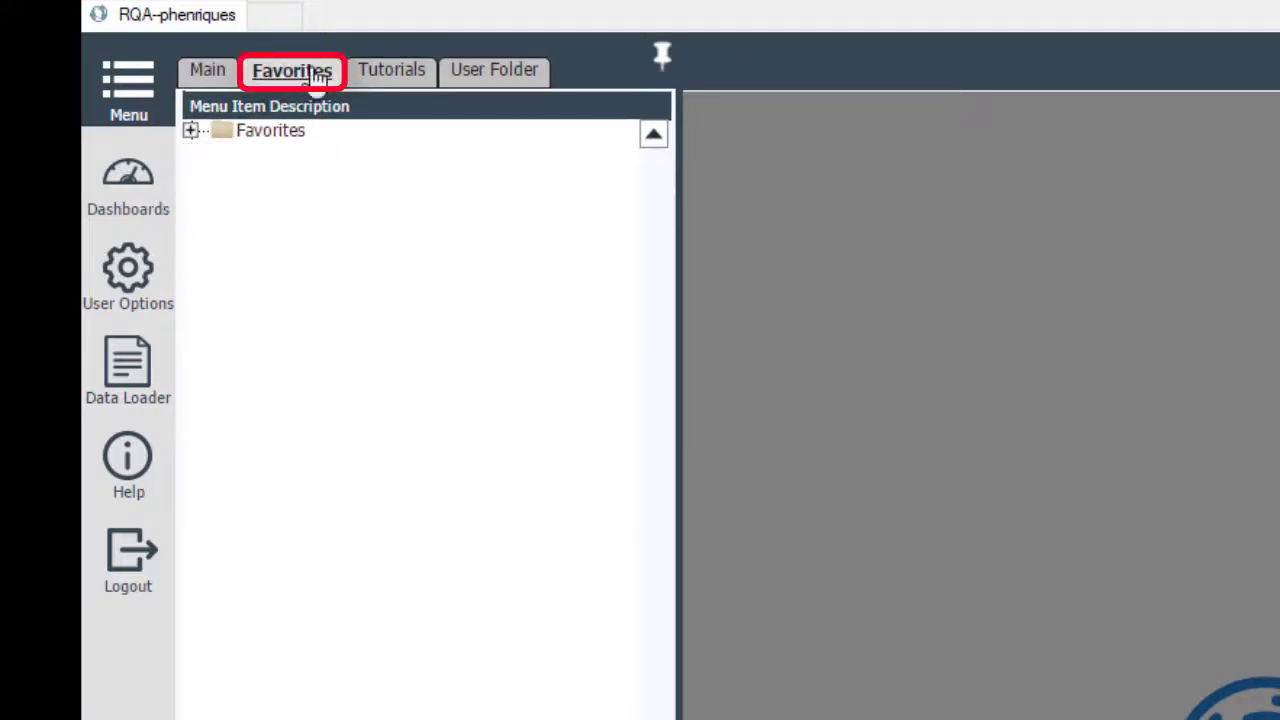
{"action": "left_click", "coordinate": [191, 130]}
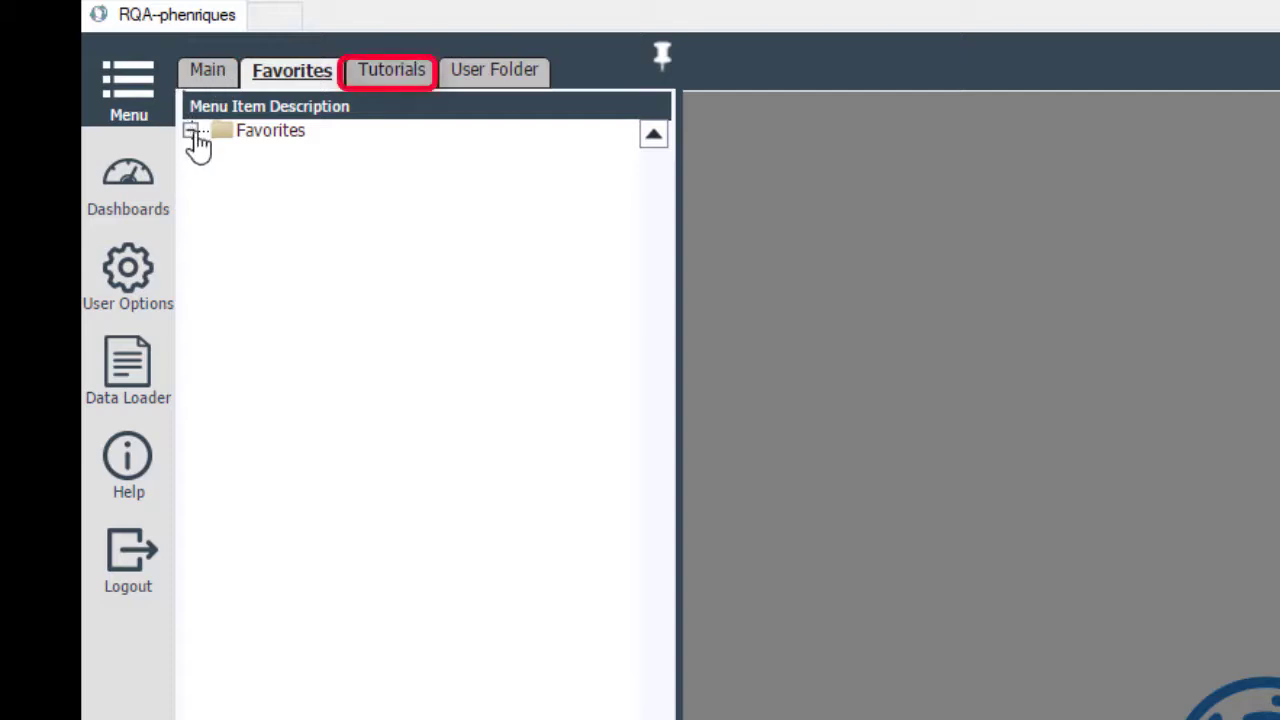
{"action": "left_click", "coordinate": [388, 75]}
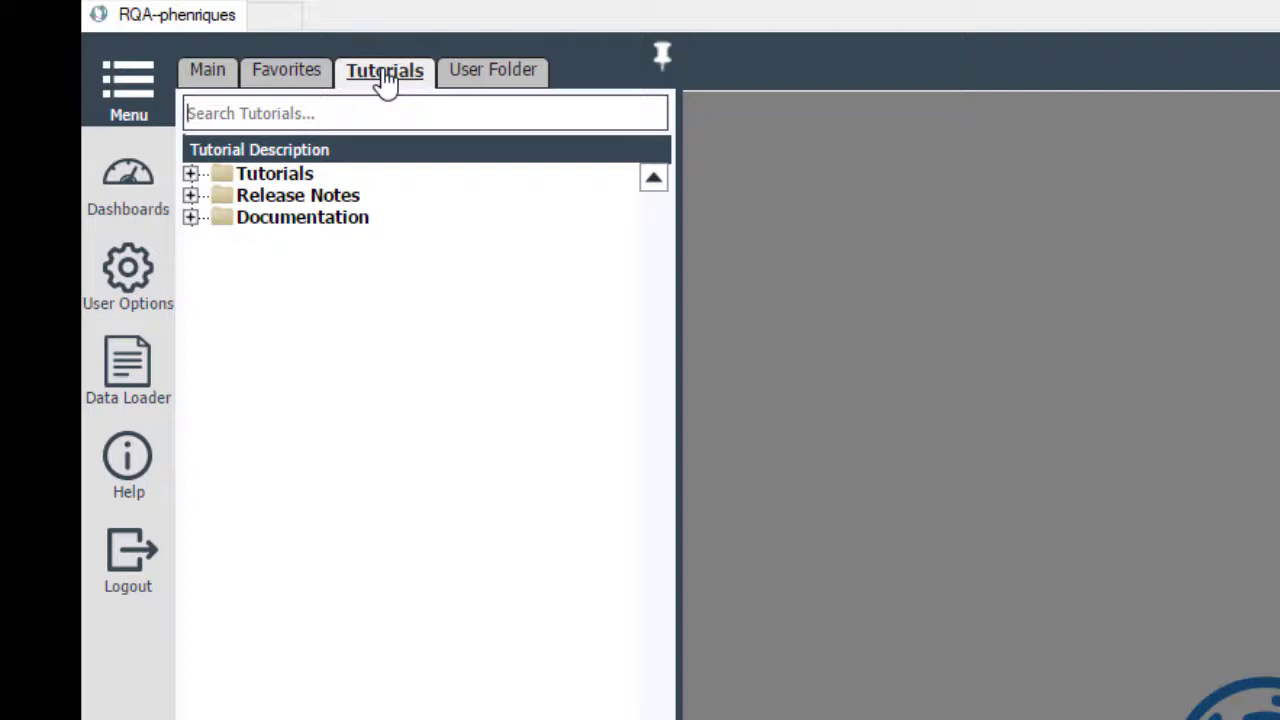
{"action": "left_click", "coordinate": [488, 75]}
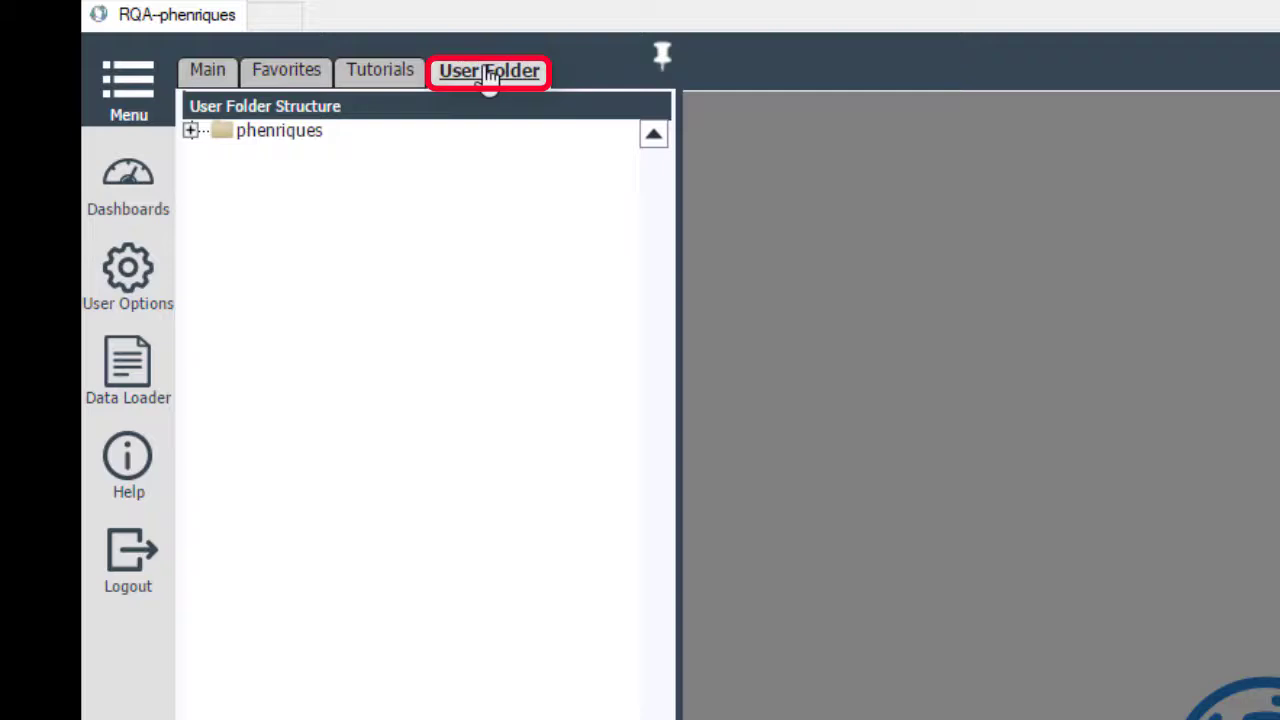
{"action": "left_click", "coordinate": [206, 70]}
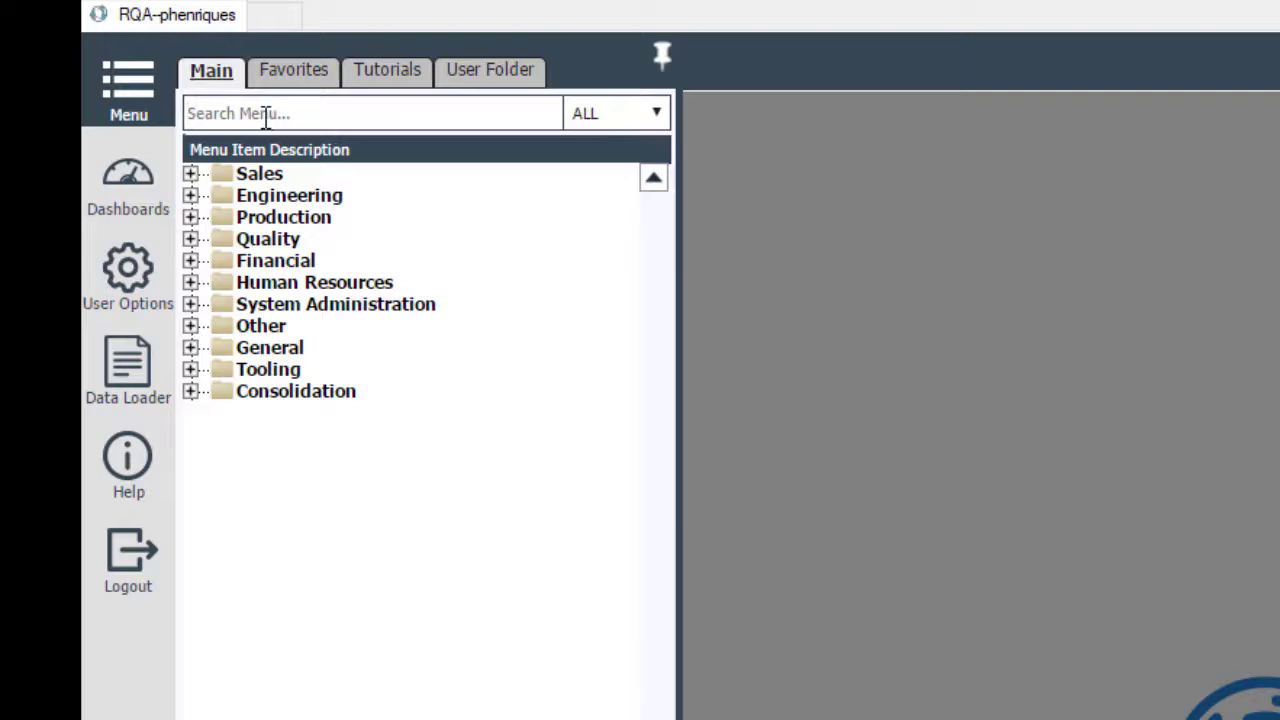
- Search the main menu for "part mas" and open Part Master [S1009]
{"action": "type", "text": "p"}
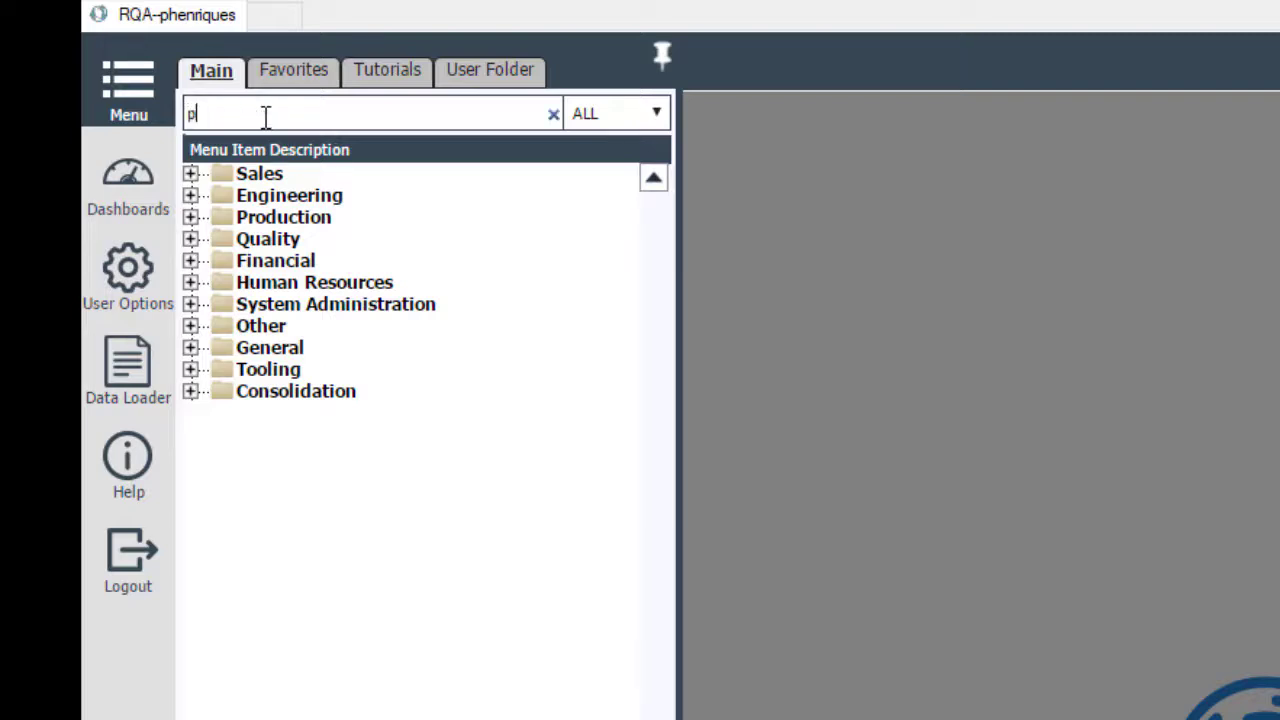
{"action": "type", "text": "art"}
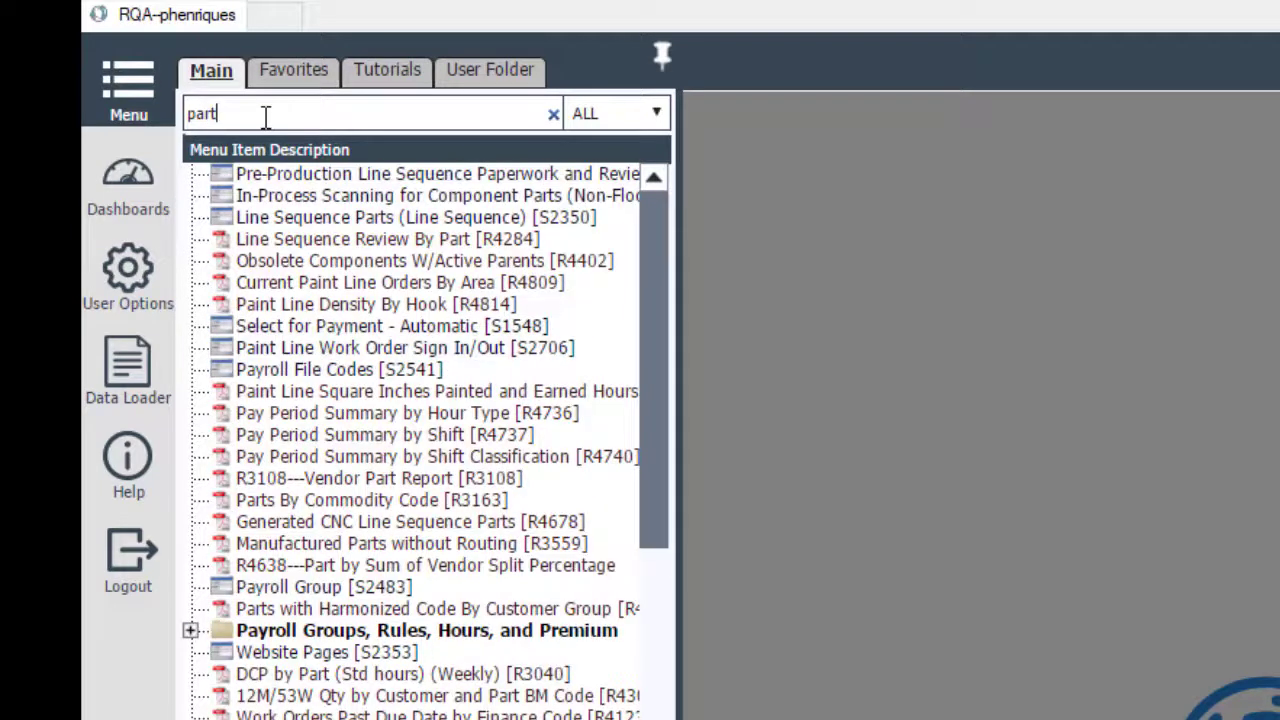
{"action": "type", "text": " mas"}
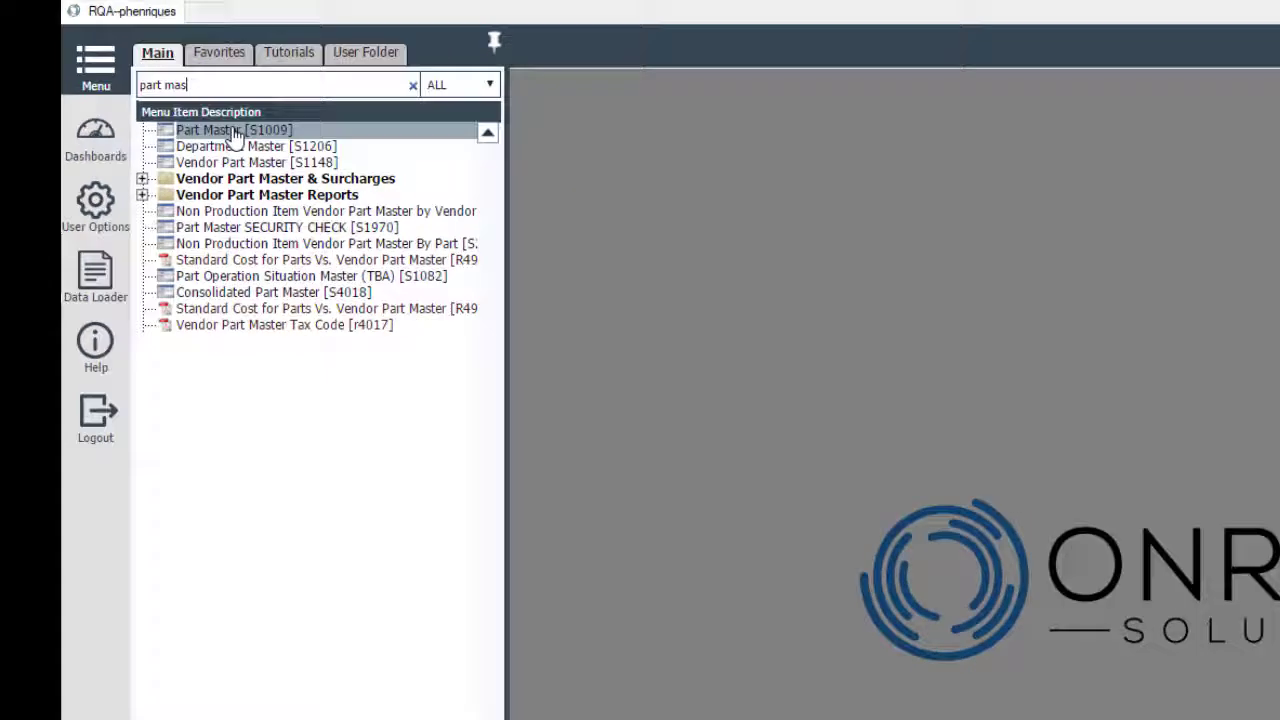
{"action": "double_click", "coordinate": [235, 134]}
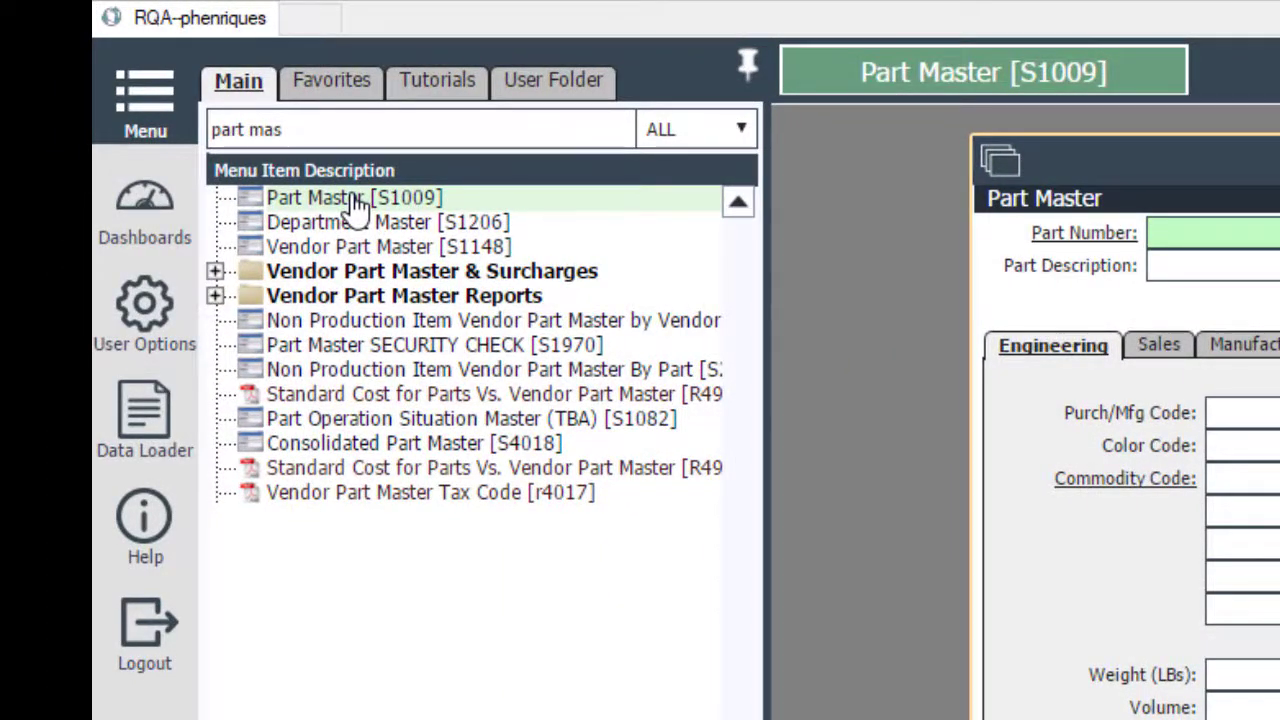
- Locate Part Master [S1009] in the full menu tree and open Engineering Part Number Assign [S2093] from the same Parts folder
{"action": "right_click", "coordinate": [358, 200]}
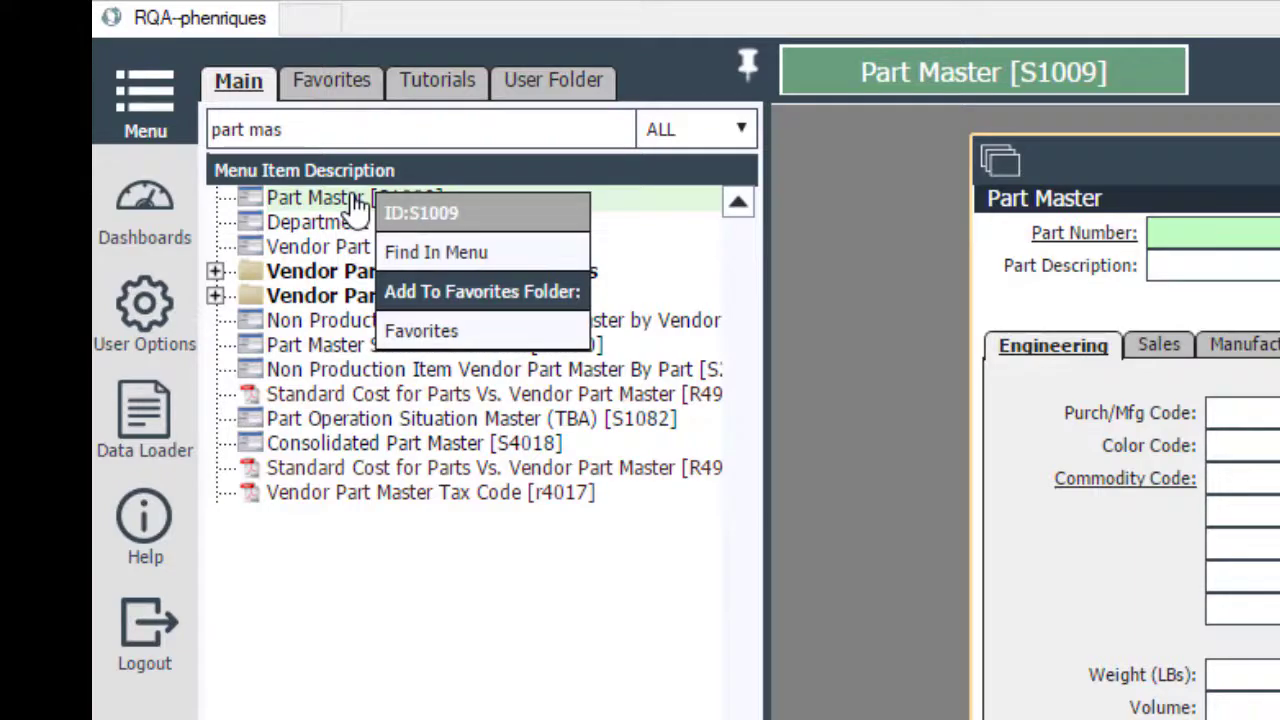
{"action": "left_click", "coordinate": [451, 255]}
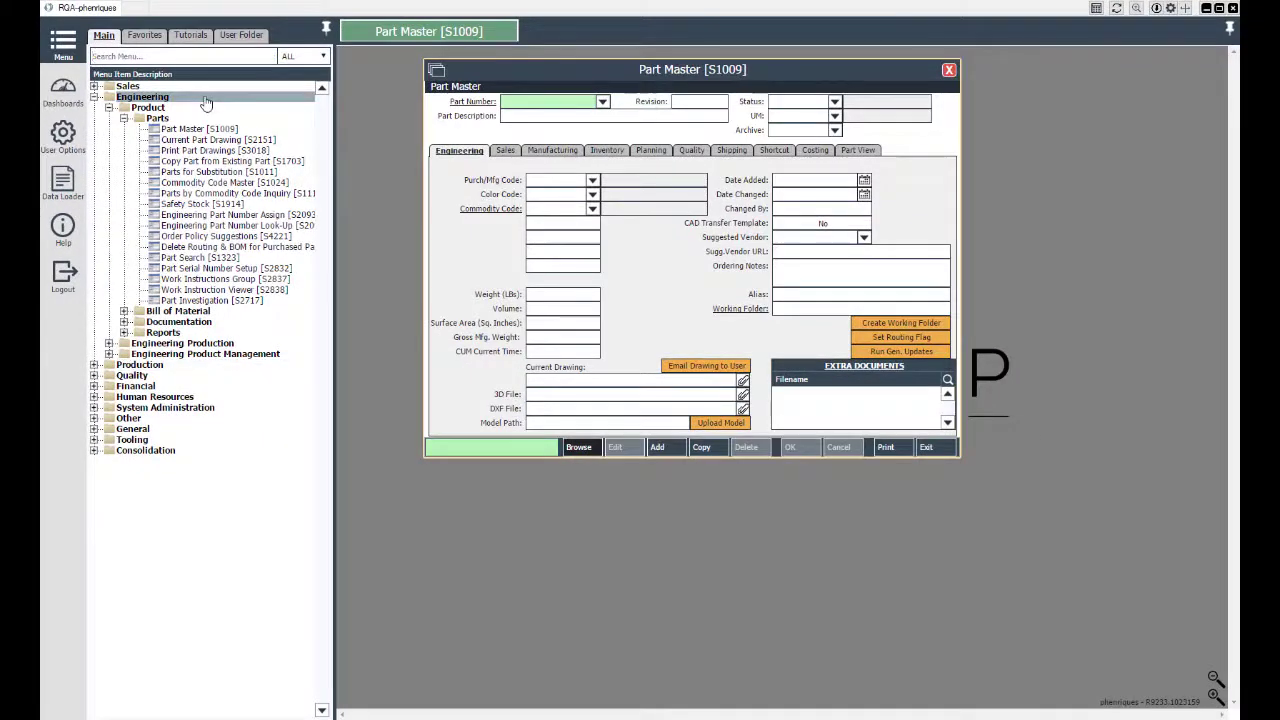
{"action": "left_click", "coordinate": [109, 108]}
{"action": "left_click", "coordinate": [109, 108]}
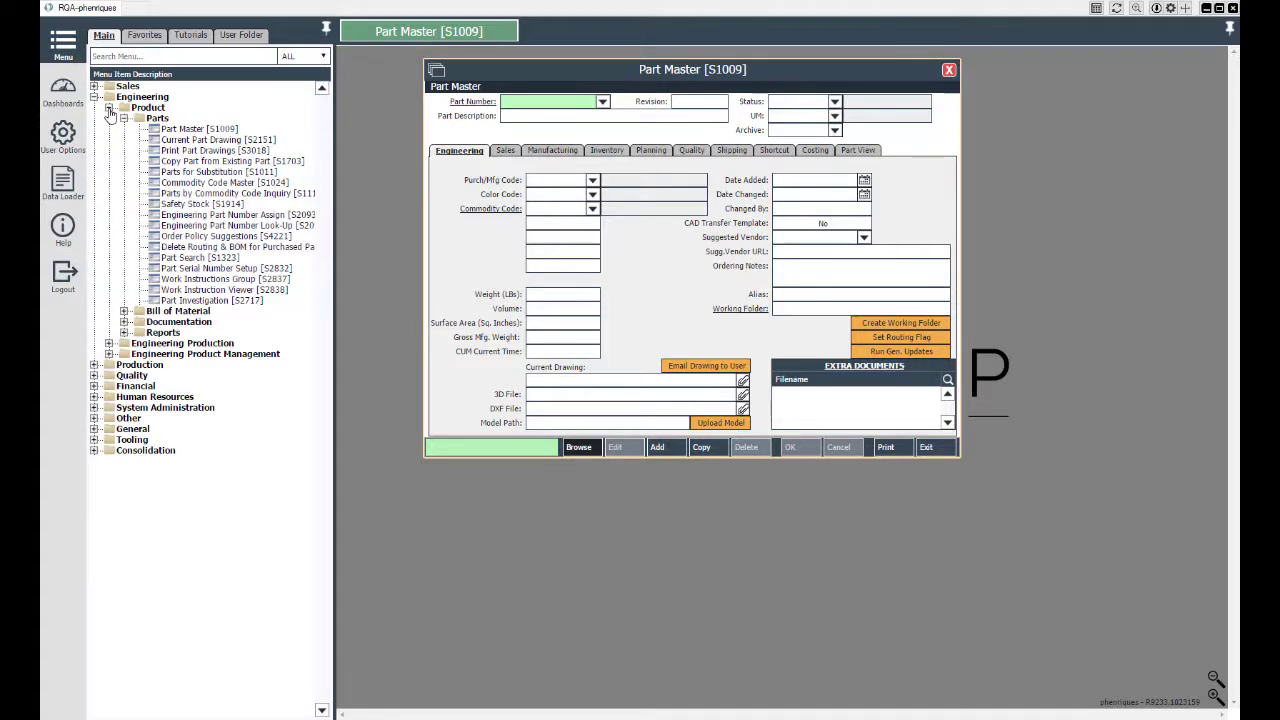
{"action": "left_click", "coordinate": [212, 215]}
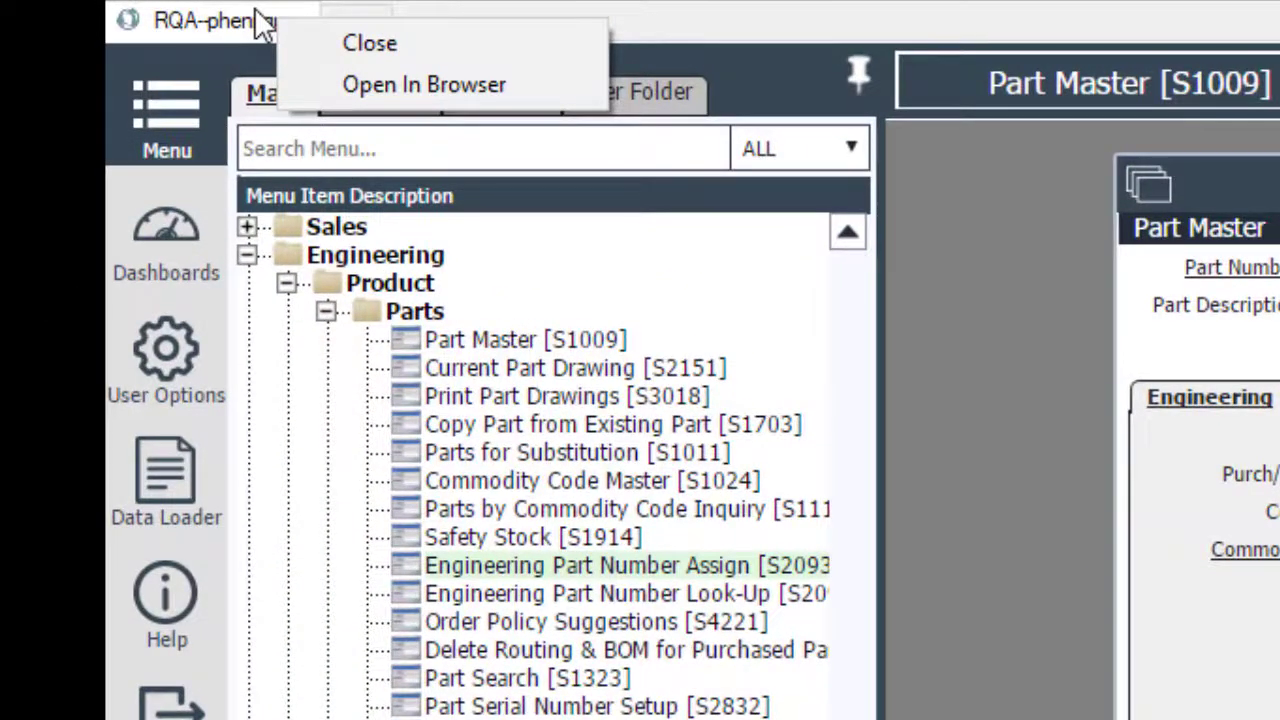
- Open a second OnRamp portal tab and launch its login page in the external web browser
{"action": "left_click", "coordinate": [262, 22]}
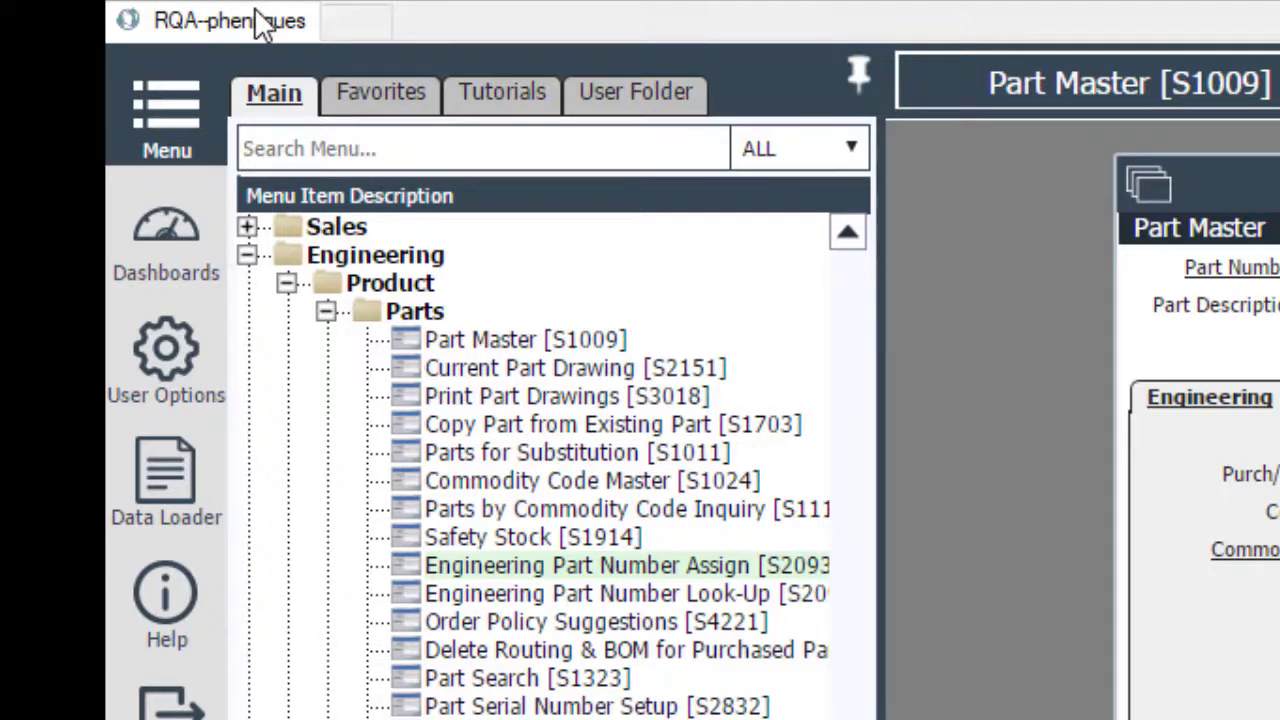
{"action": "left_click", "coordinate": [338, 18]}
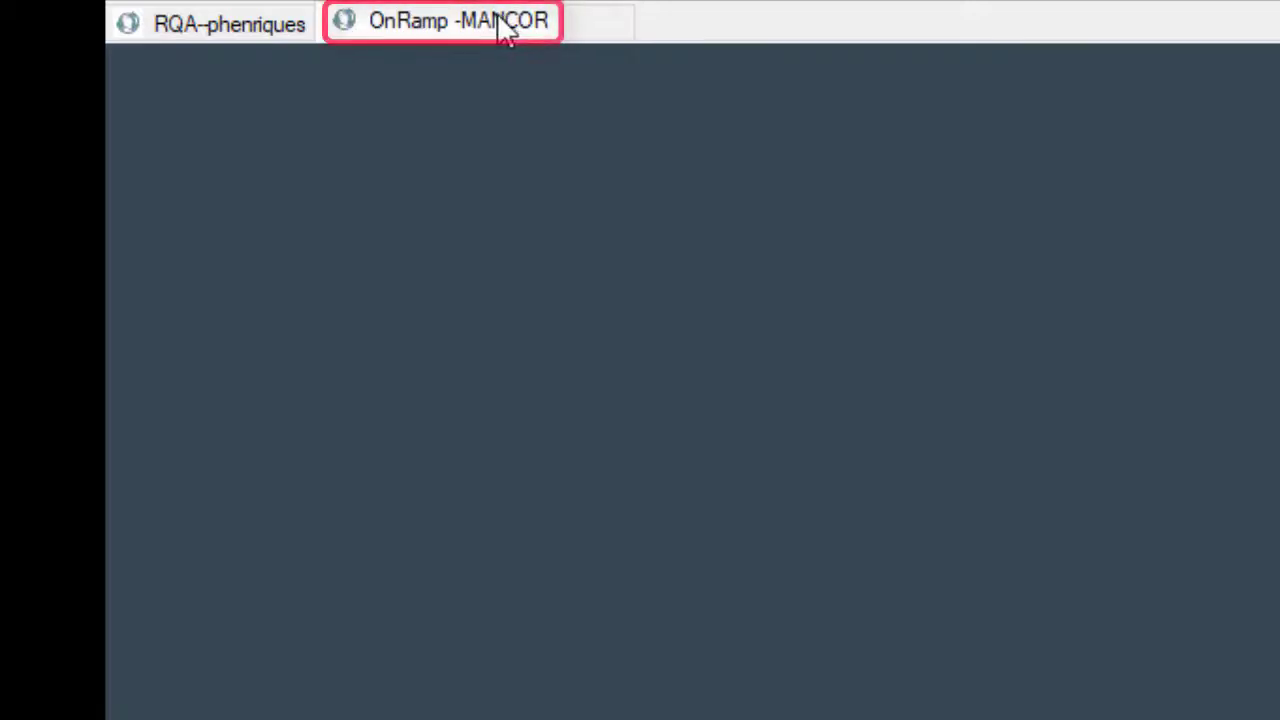
{"action": "right_click", "coordinate": [536, 22]}
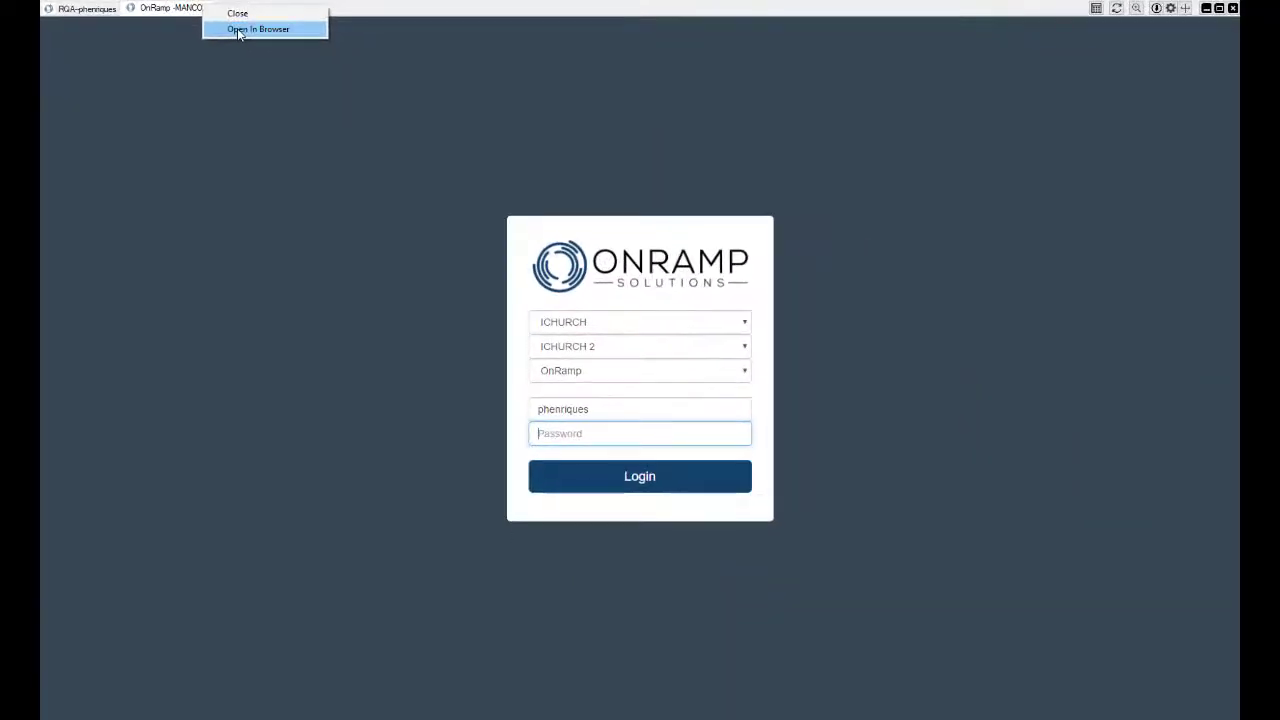
{"action": "left_click", "coordinate": [632, 82]}
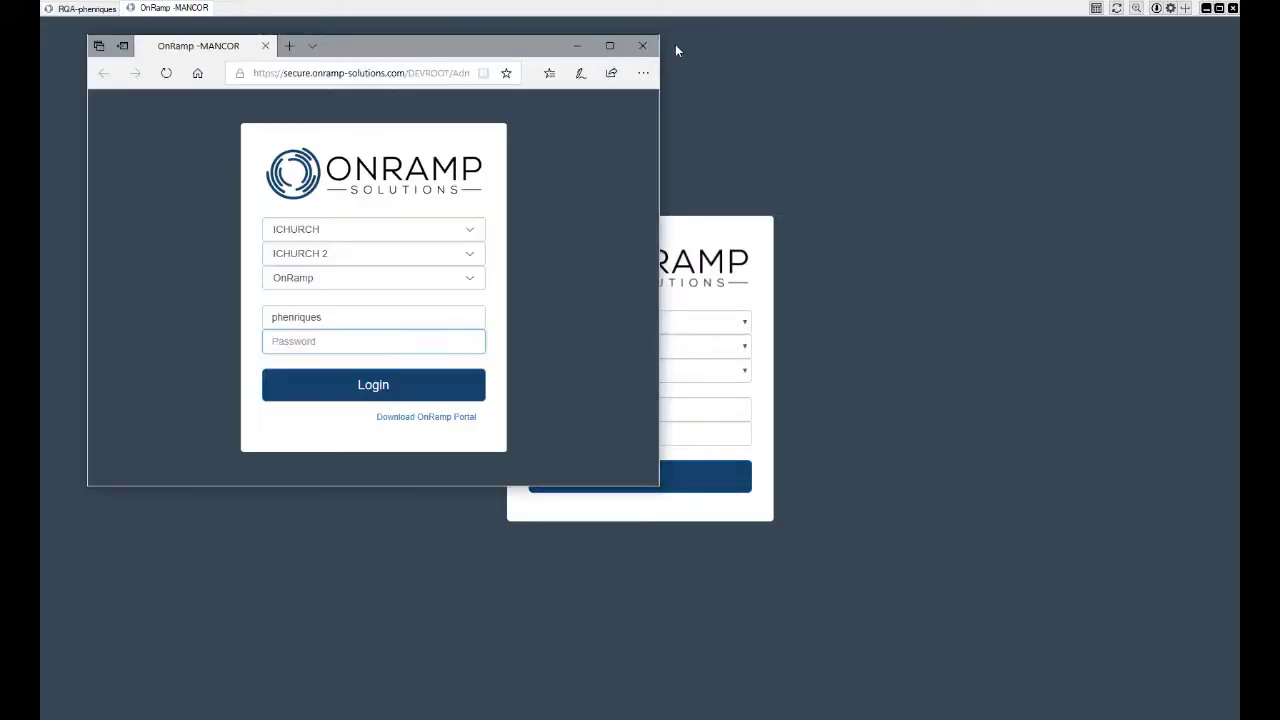
- Close the external browser window and the extra OnRamp login tab
{"action": "left_click", "coordinate": [646, 50]}
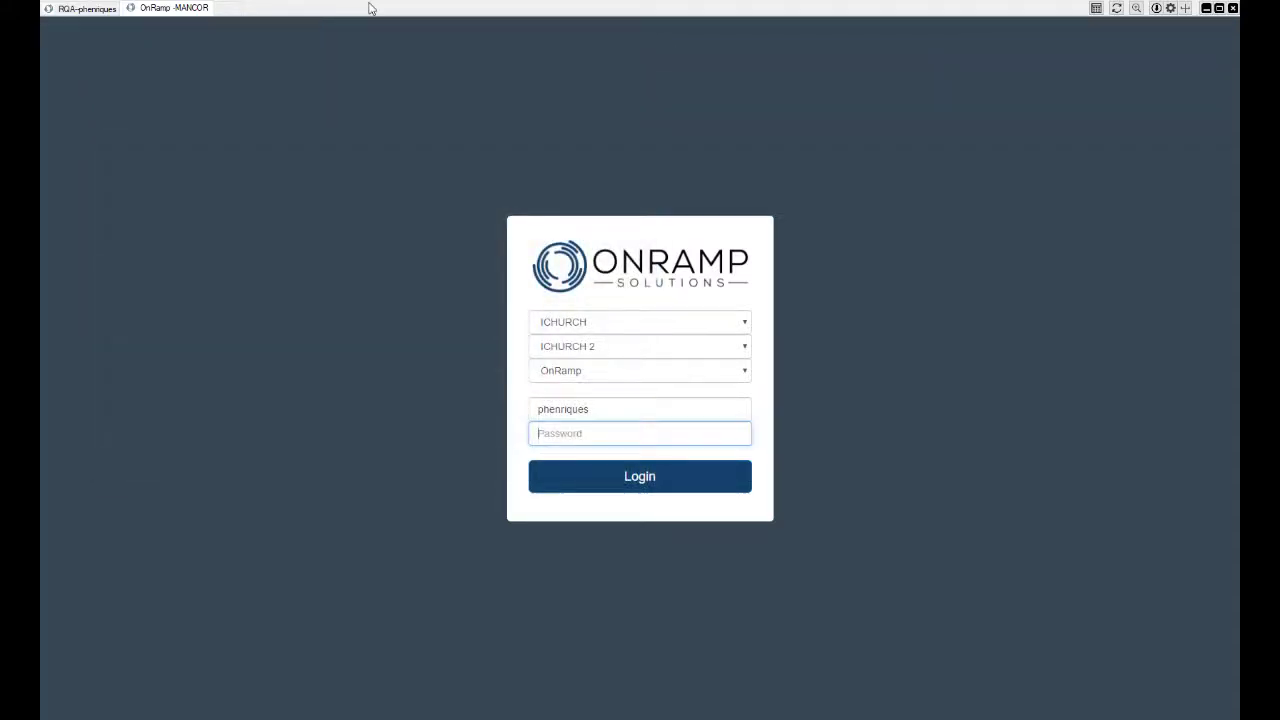
{"action": "right_click", "coordinate": [204, 7]}
{"action": "left_click", "coordinate": [234, 11]}
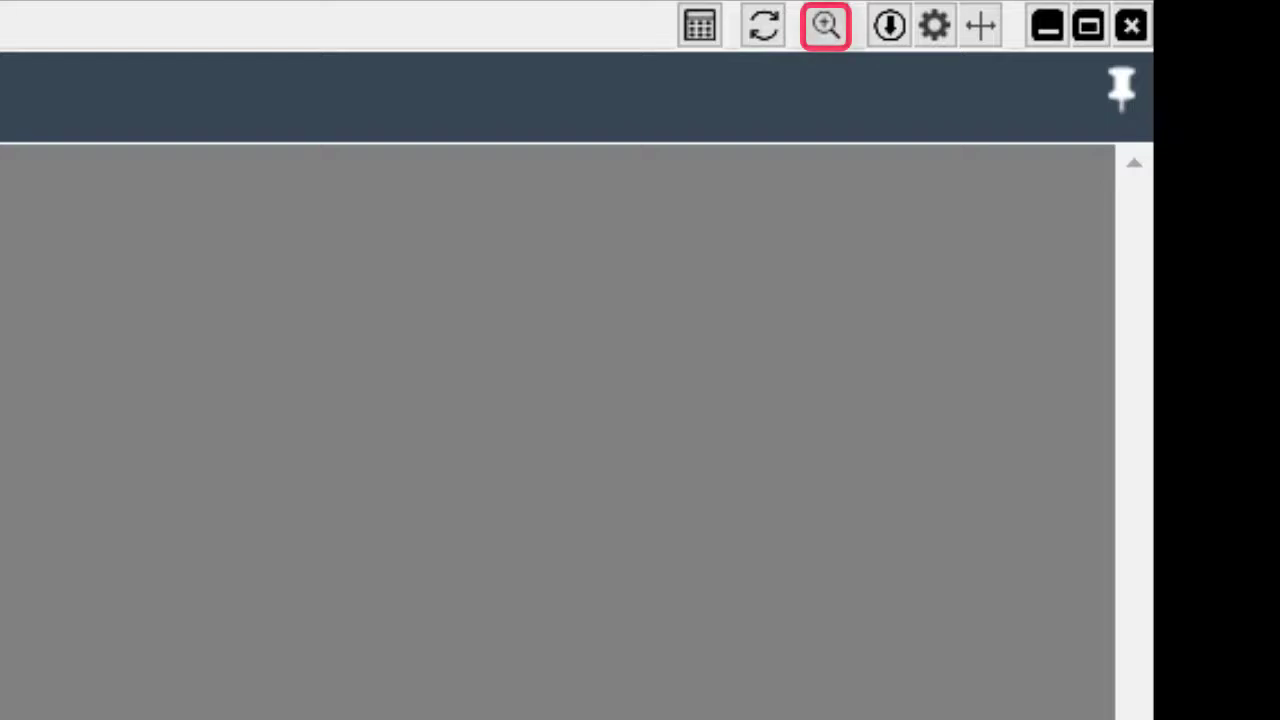
- Display the portal's zoom slider, leave it at 100% and close it
{"action": "left_click", "coordinate": [831, 34]}
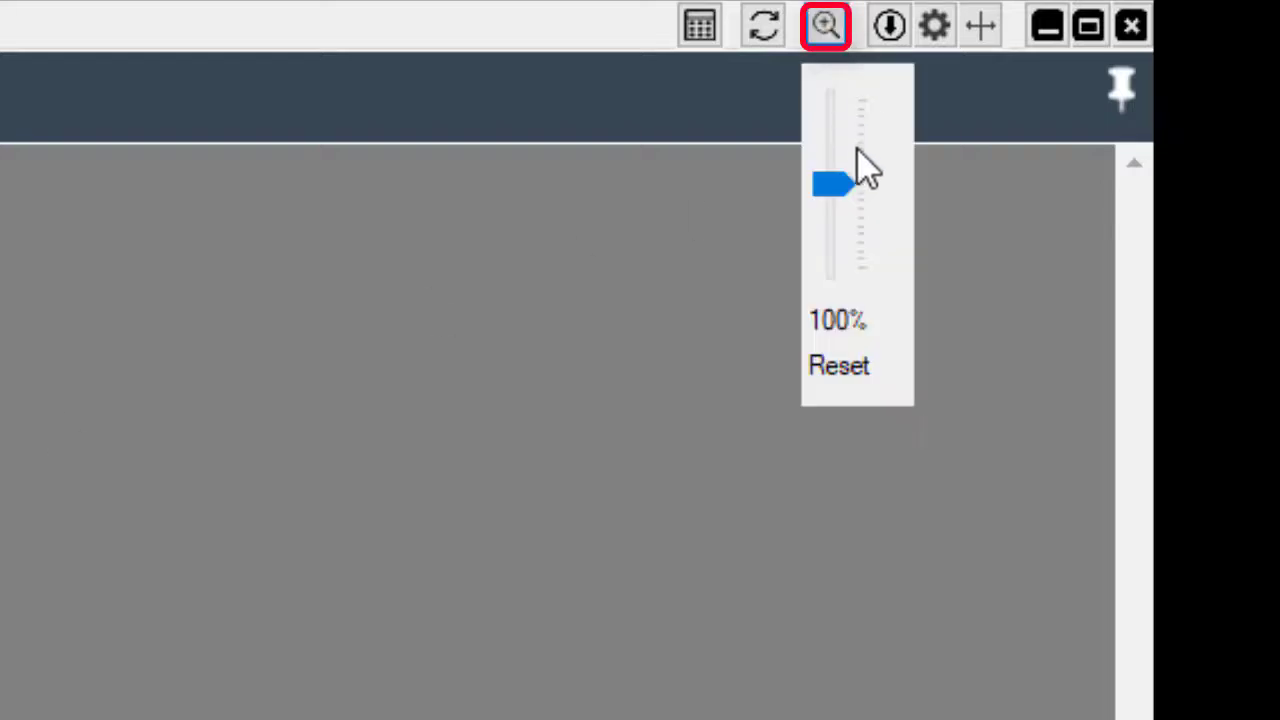
{"action": "mouse_move", "coordinate": [838, 188]}
{"action": "left_mouse_down"}
{"action": "mouse_move", "coordinate": [831, 154]}
{"action": "mouse_move", "coordinate": [830, 186]}
{"action": "left_mouse_up"}
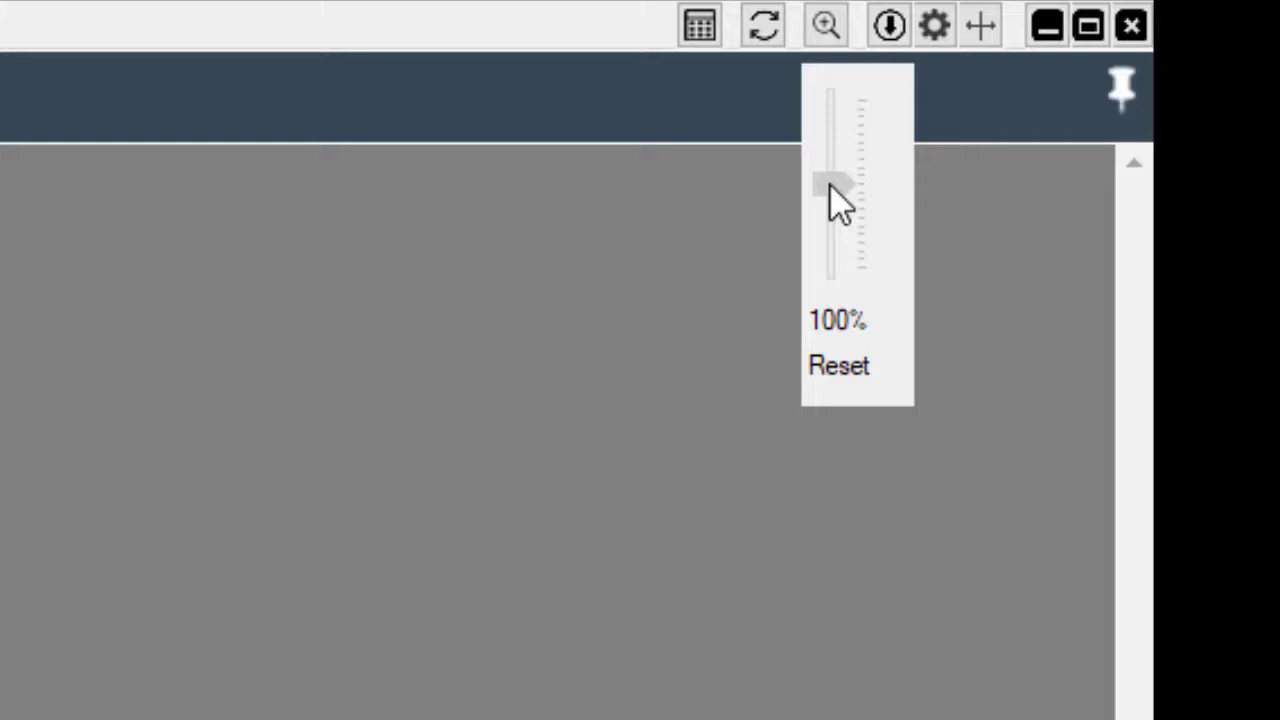
{"action": "left_click", "coordinate": [825, 42]}
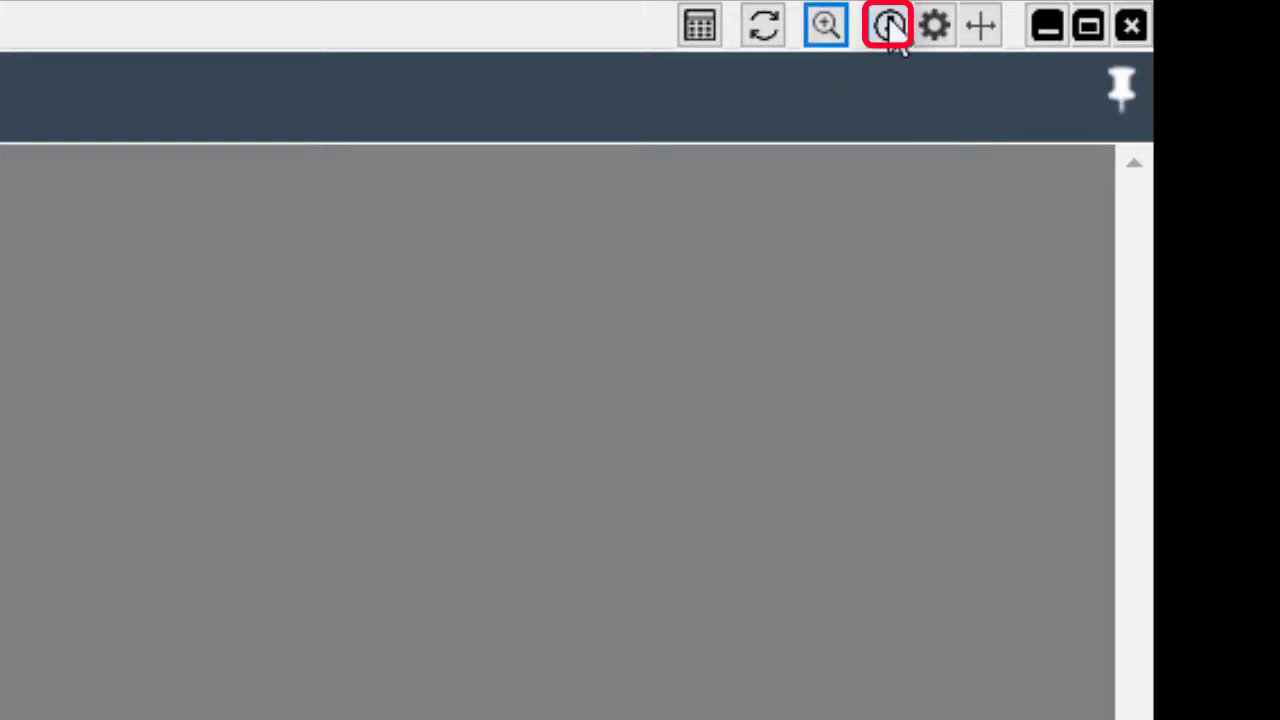
- View the ORPortalDownloads folder, close it and check the portal settings
{"action": "left_click", "coordinate": [888, 26]}
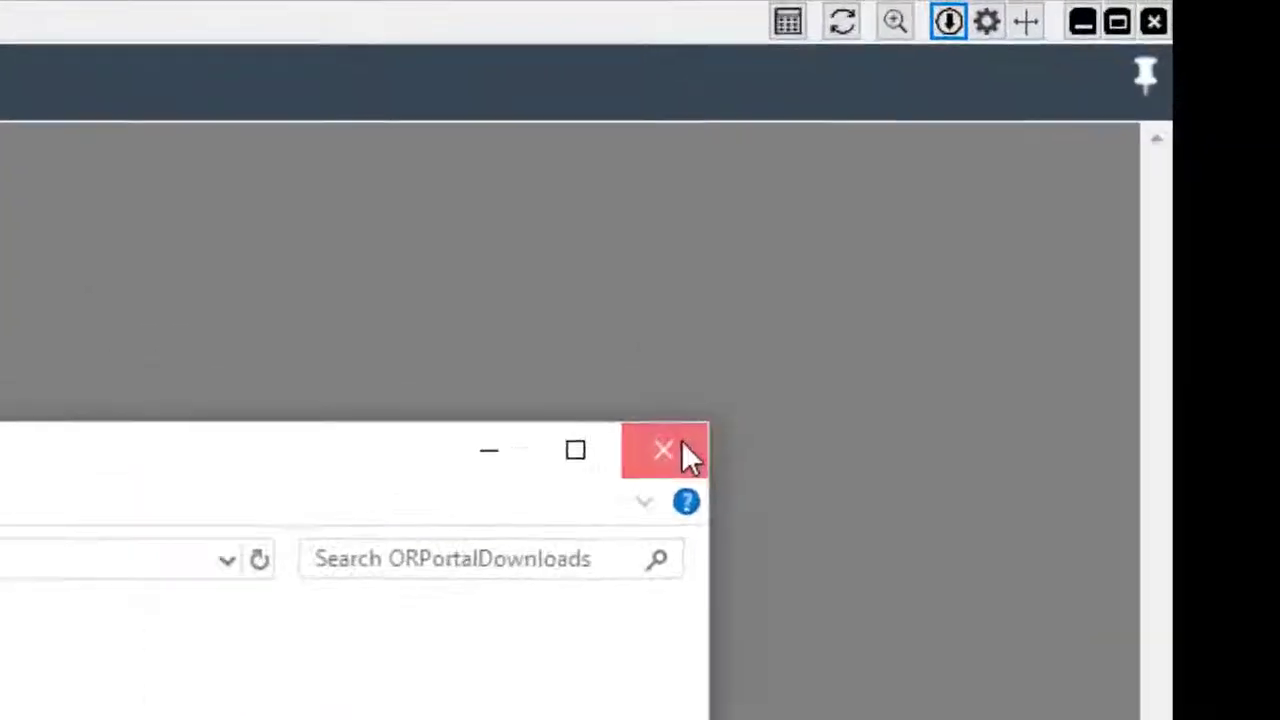
{"action": "left_click", "coordinate": [1062, 165]}
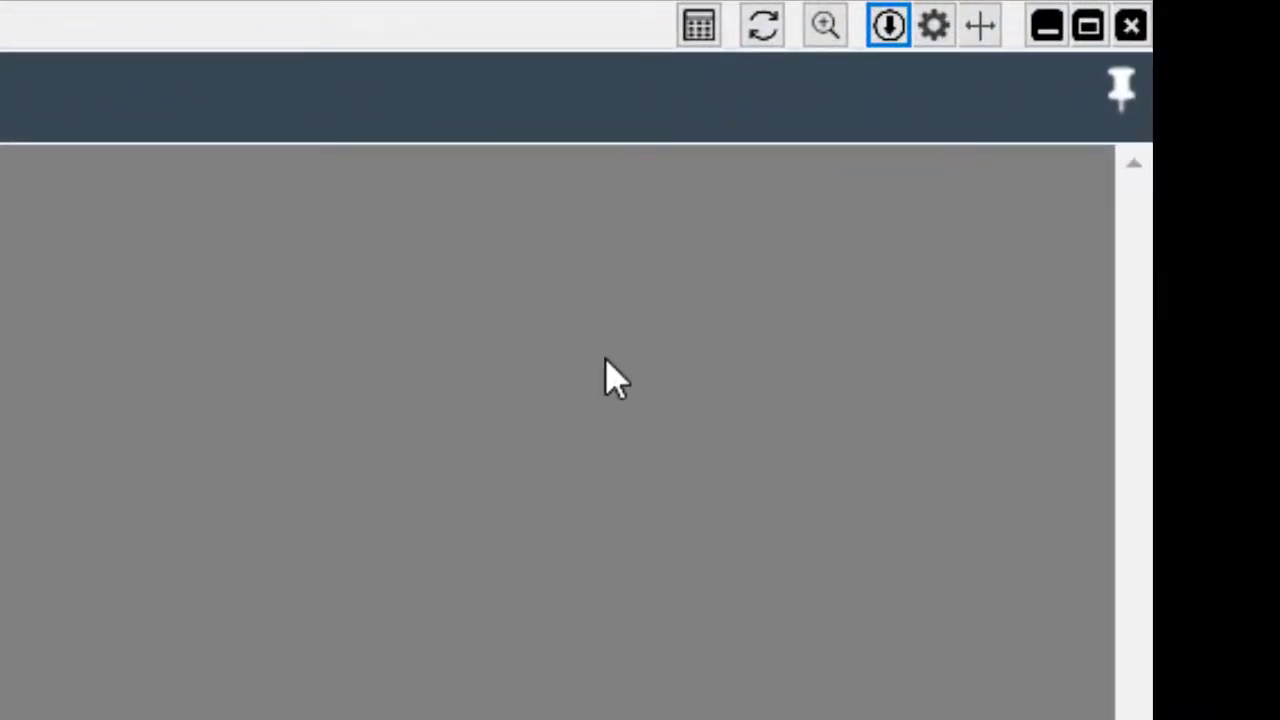
{"action": "left_click", "coordinate": [933, 28]}
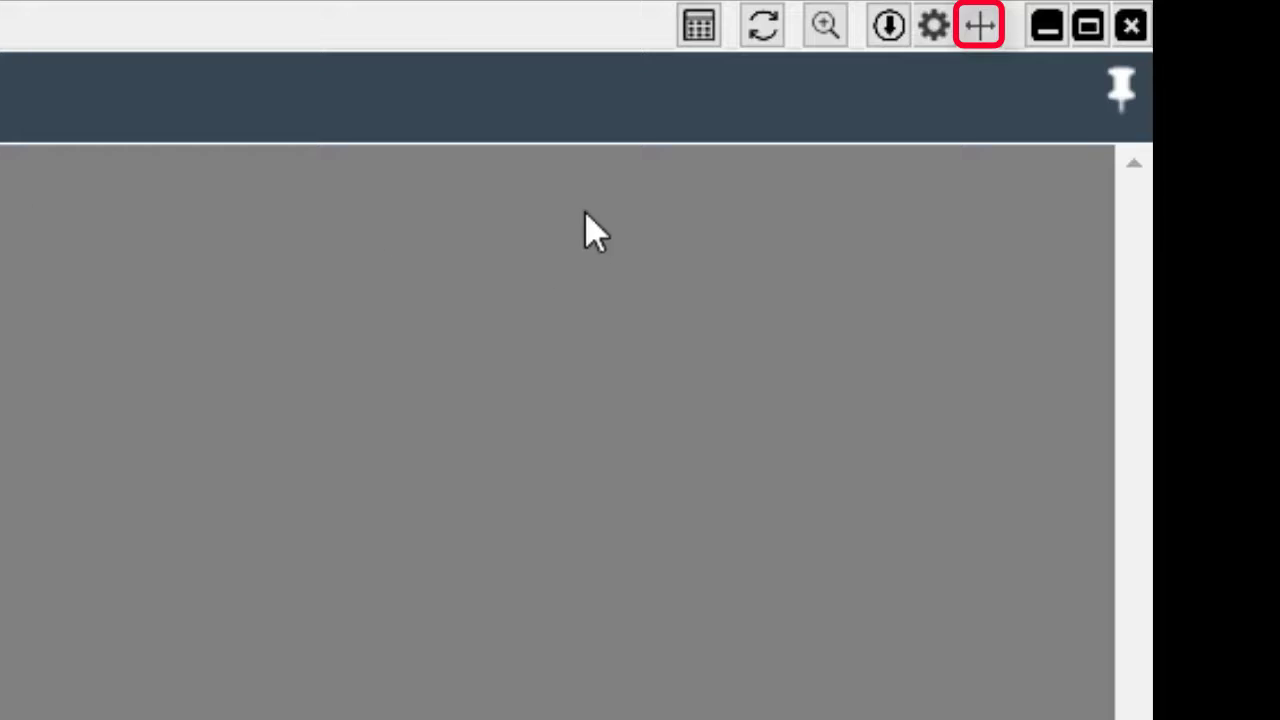
- Resize the portal window and toggle the pin on its top bar
{"action": "left_click", "coordinate": [982, 38]}
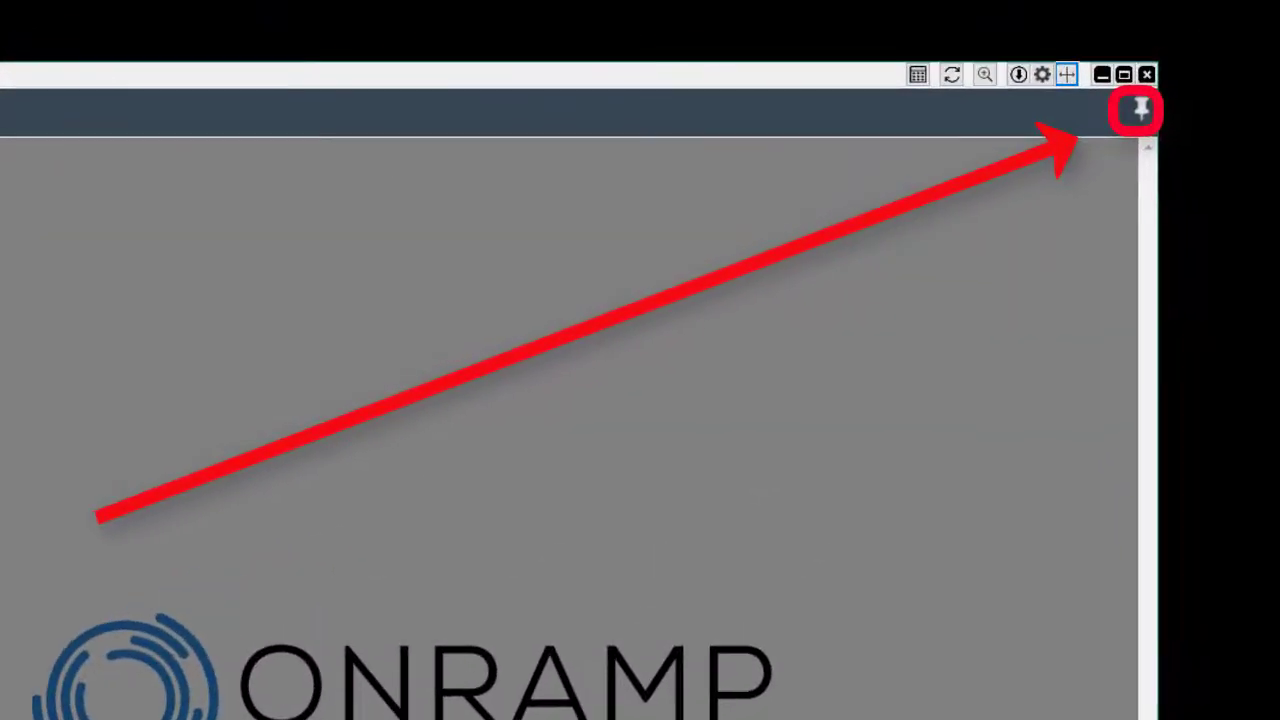
{"action": "left_click", "coordinate": [1142, 110]}
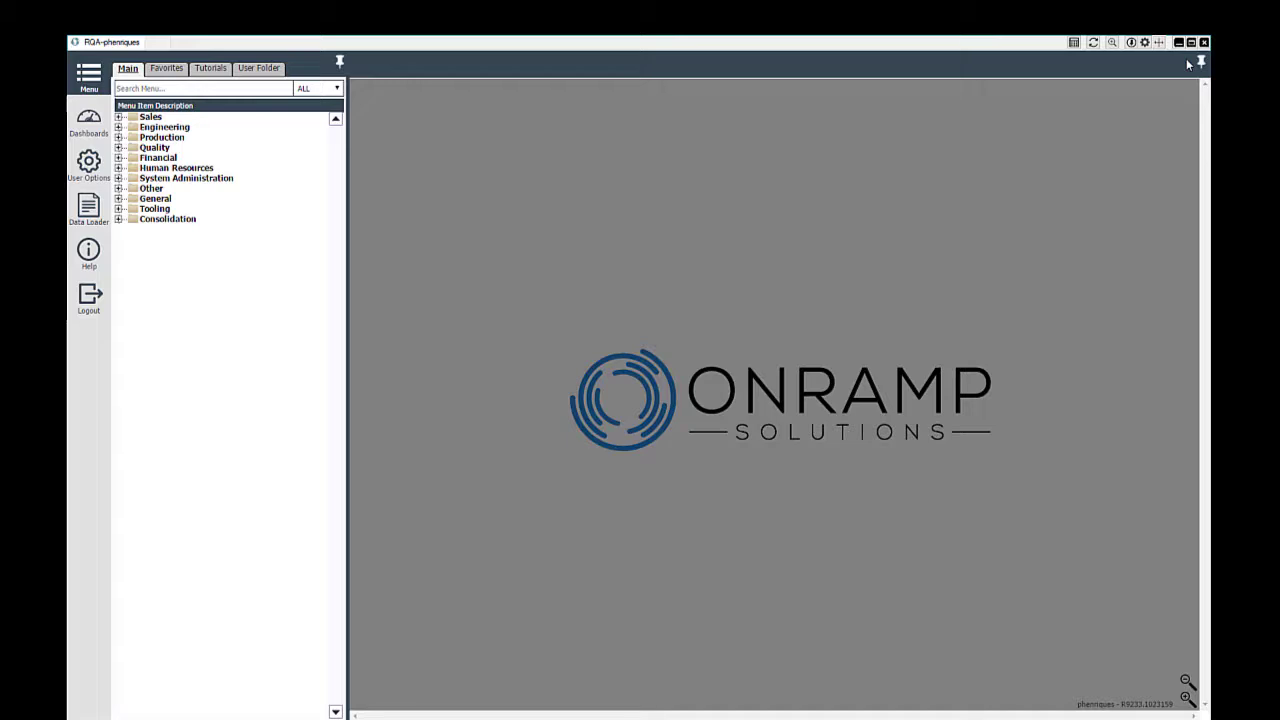
- Expand Engineering, Product and Parts in the main menu tree and open Part Master [S1009]
{"action": "left_click", "coordinate": [118, 128]}
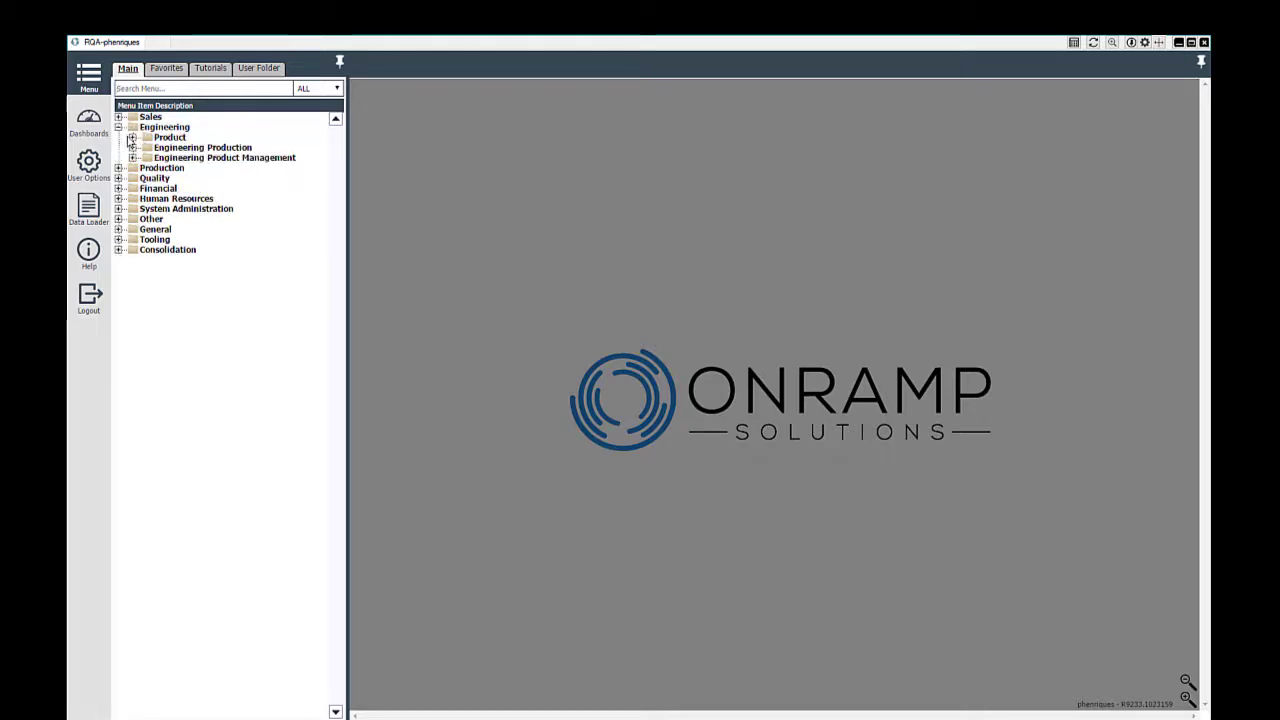
{"action": "left_click", "coordinate": [132, 138]}
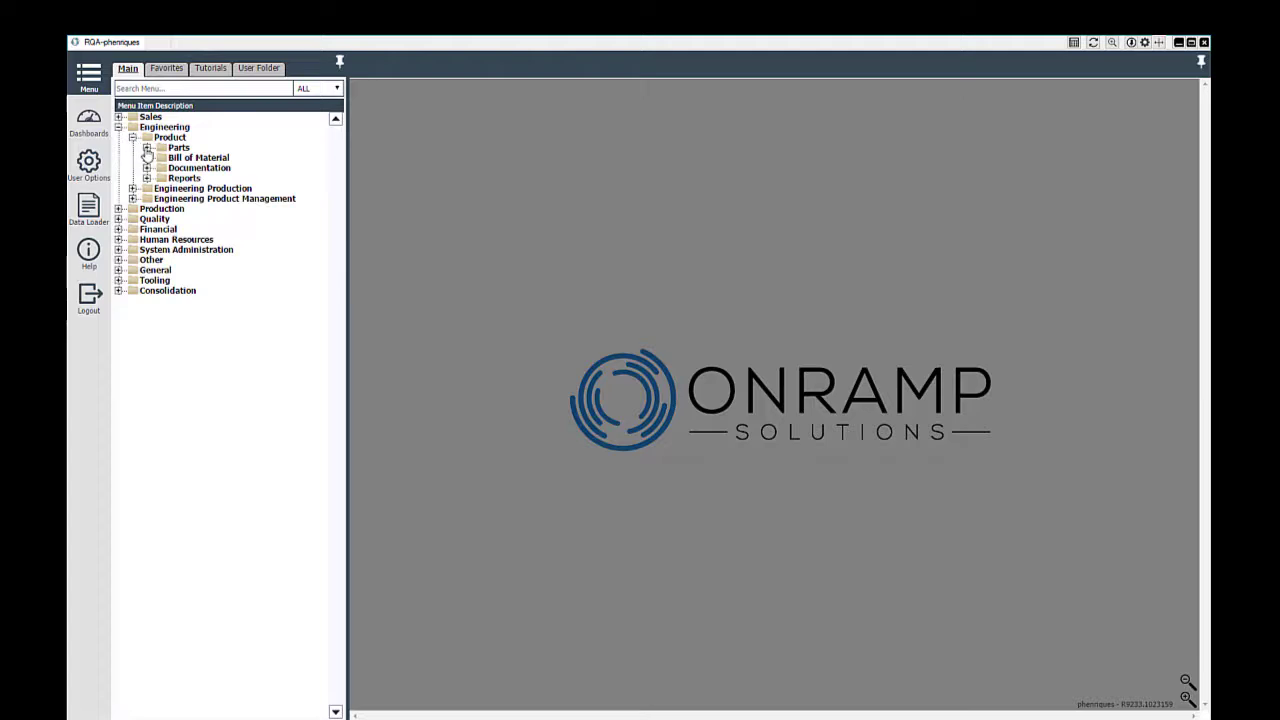
{"action": "left_click", "coordinate": [146, 148]}
{"action": "double_click", "coordinate": [185, 158]}
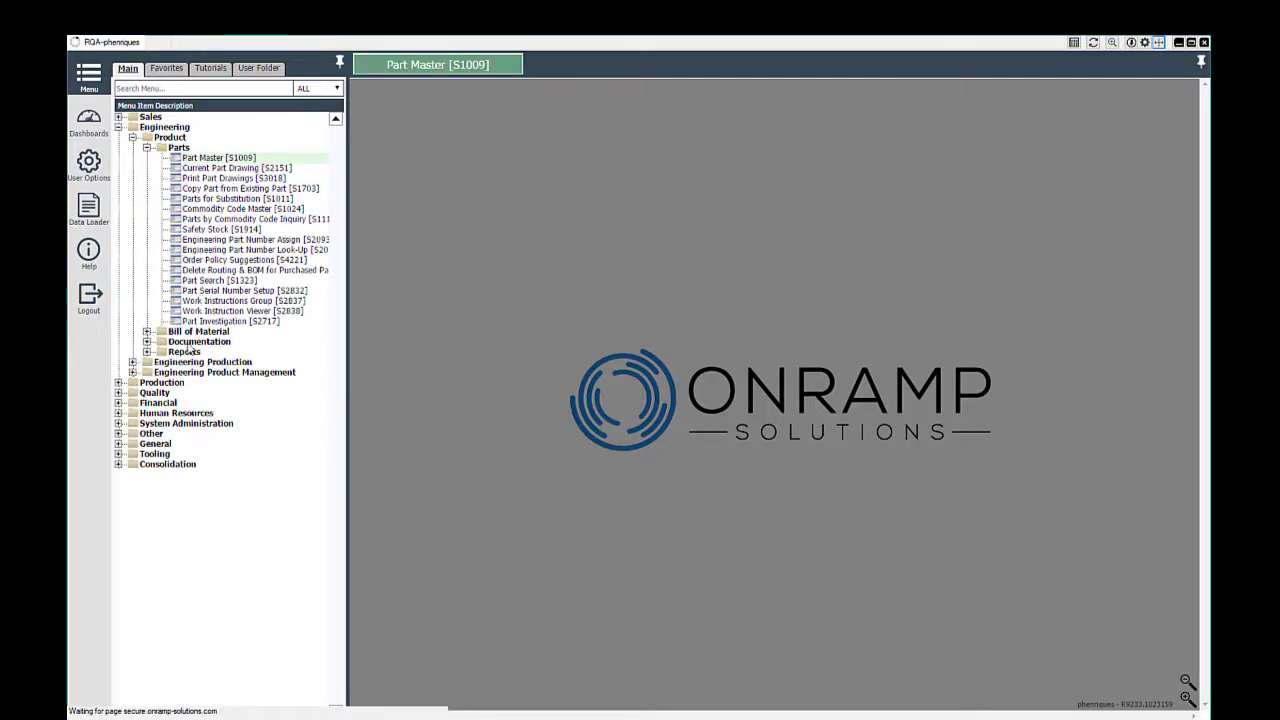
- Open Bill of Material Master [S1000] under Bill of Material and Routing Detail [S1014] under Engineering Production's Routings
{"action": "left_click", "coordinate": [146, 332]}
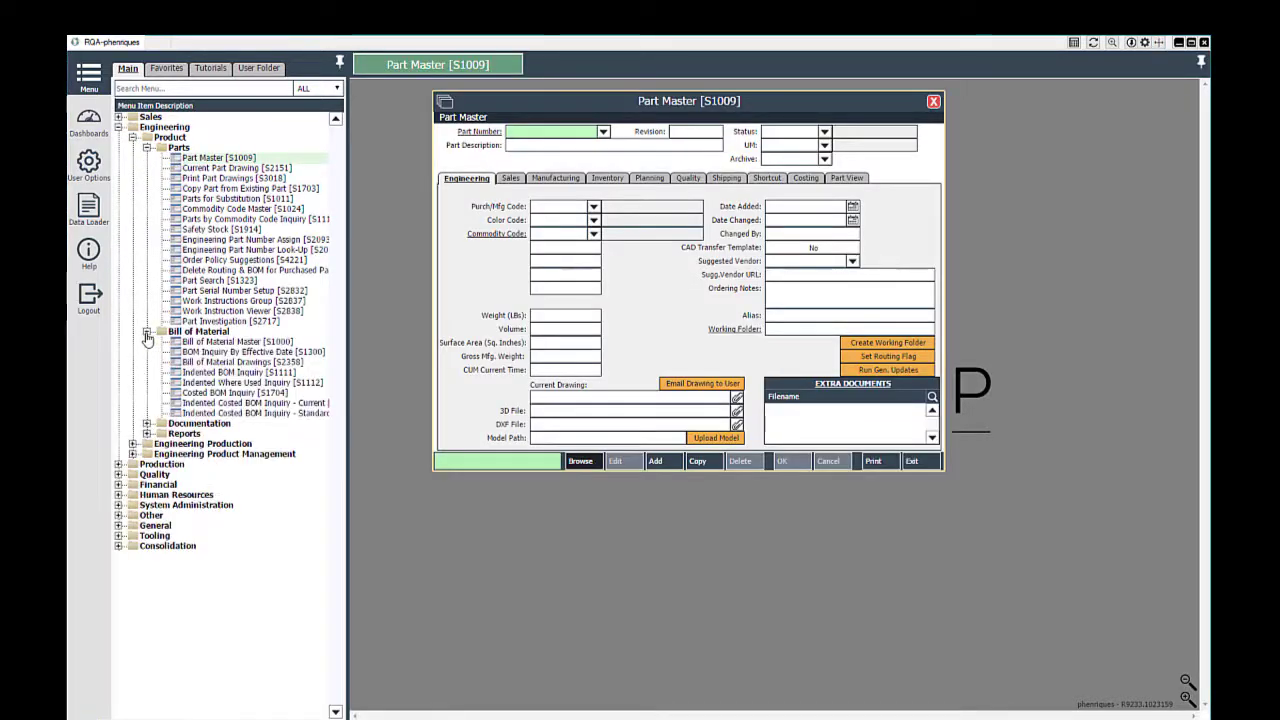
{"action": "double_click", "coordinate": [191, 342]}
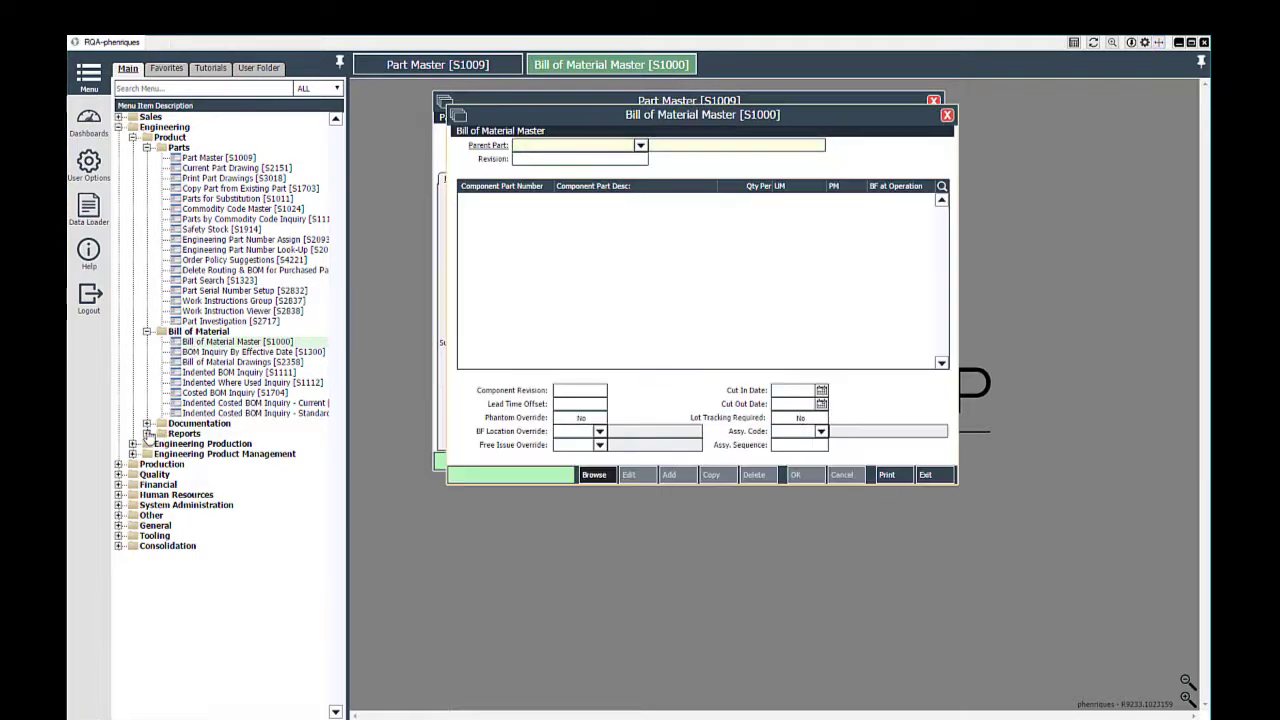
{"action": "left_click", "coordinate": [133, 444]}
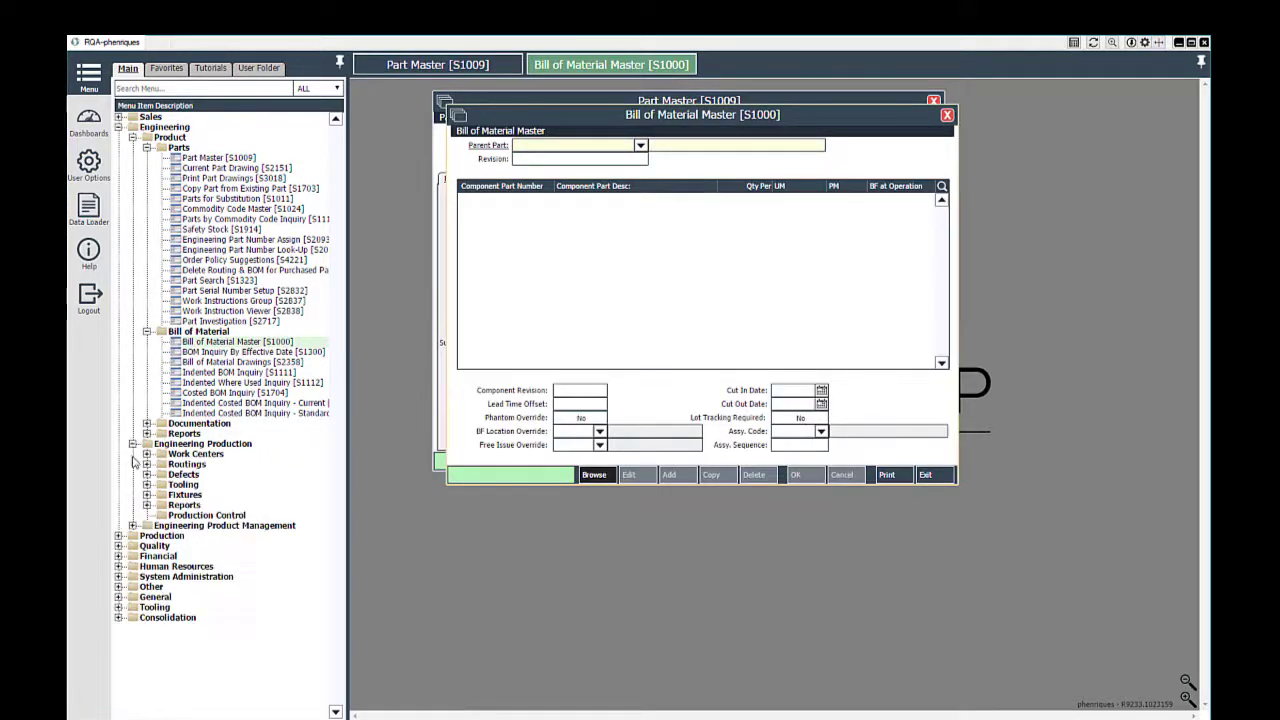
{"action": "left_click", "coordinate": [146, 464]}
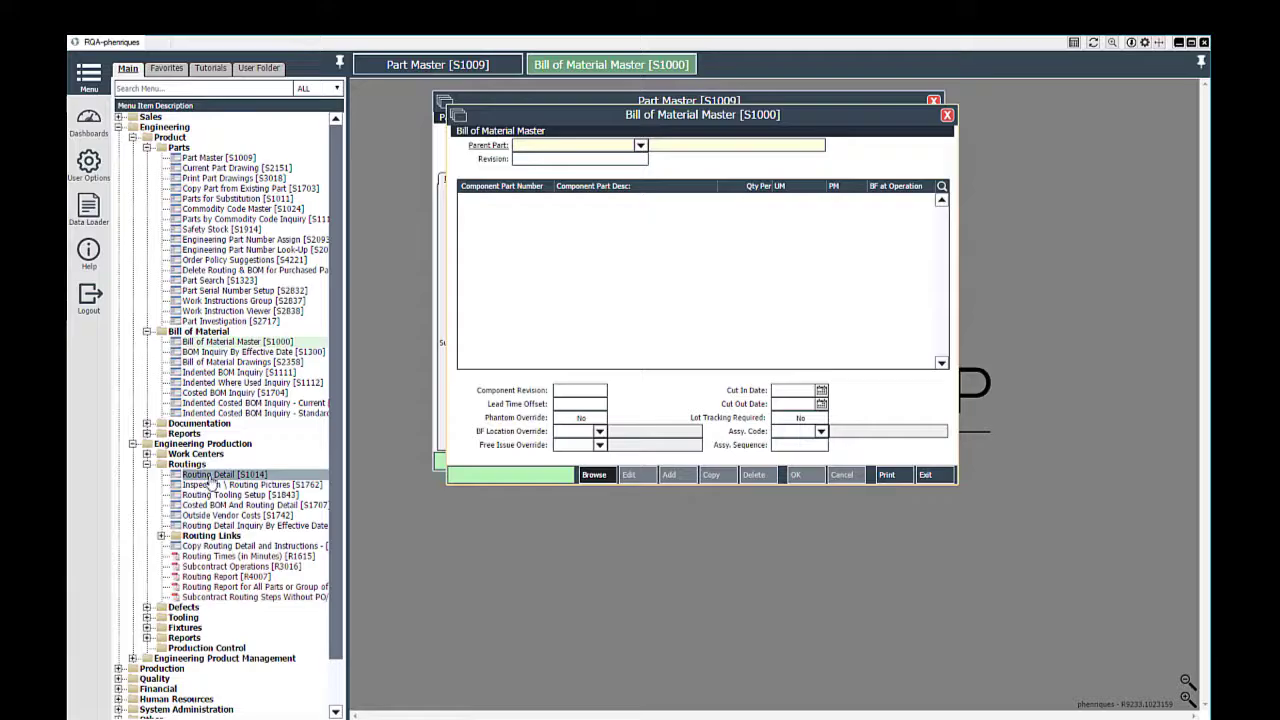
{"action": "double_click", "coordinate": [210, 475]}
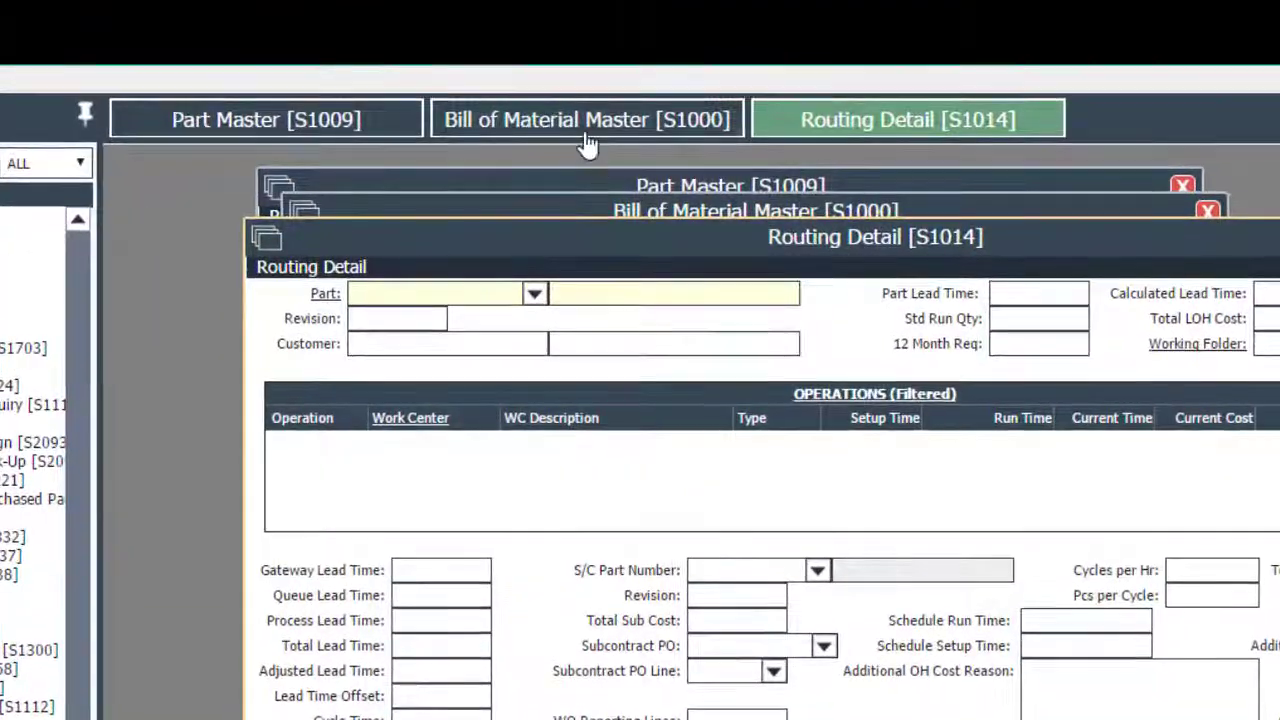
- Switch between the open screens to bring Part Master forward, and close Bill of Material Master and Routing Detail
{"action": "left_click", "coordinate": [608, 72]}
{"action": "left_click", "coordinate": [362, 120]}
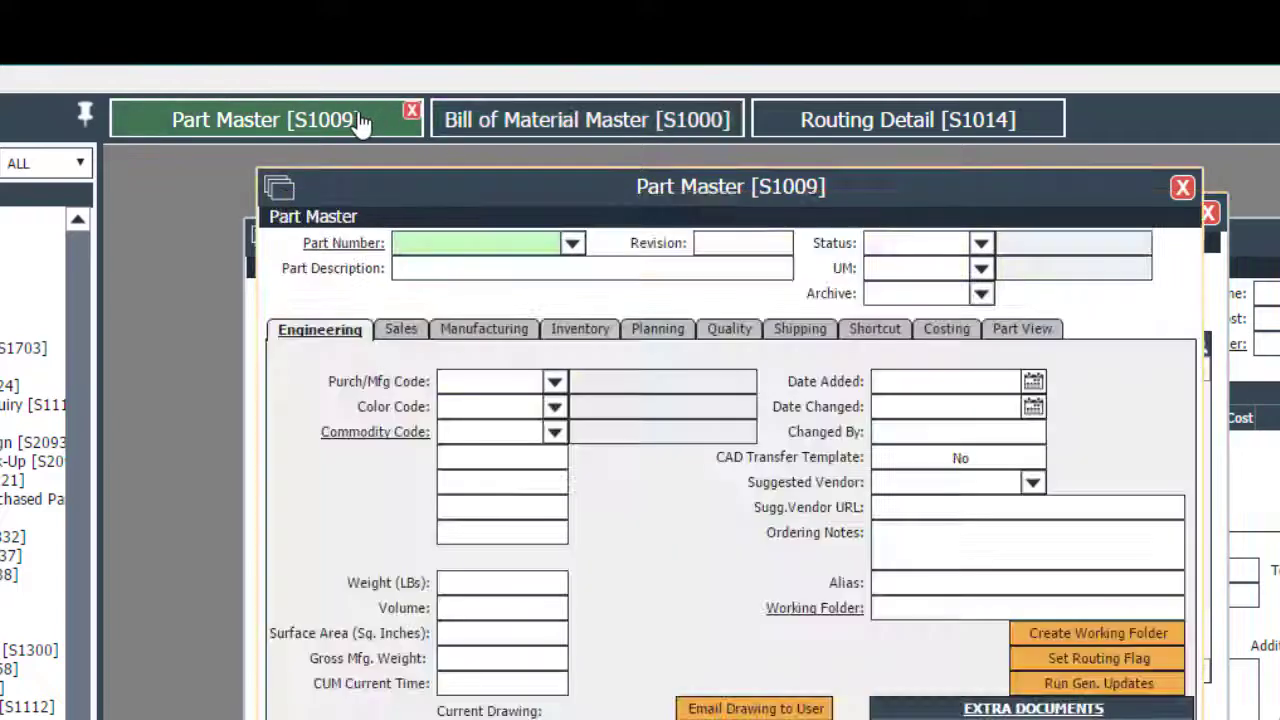
{"action": "left_click", "coordinate": [528, 127]}
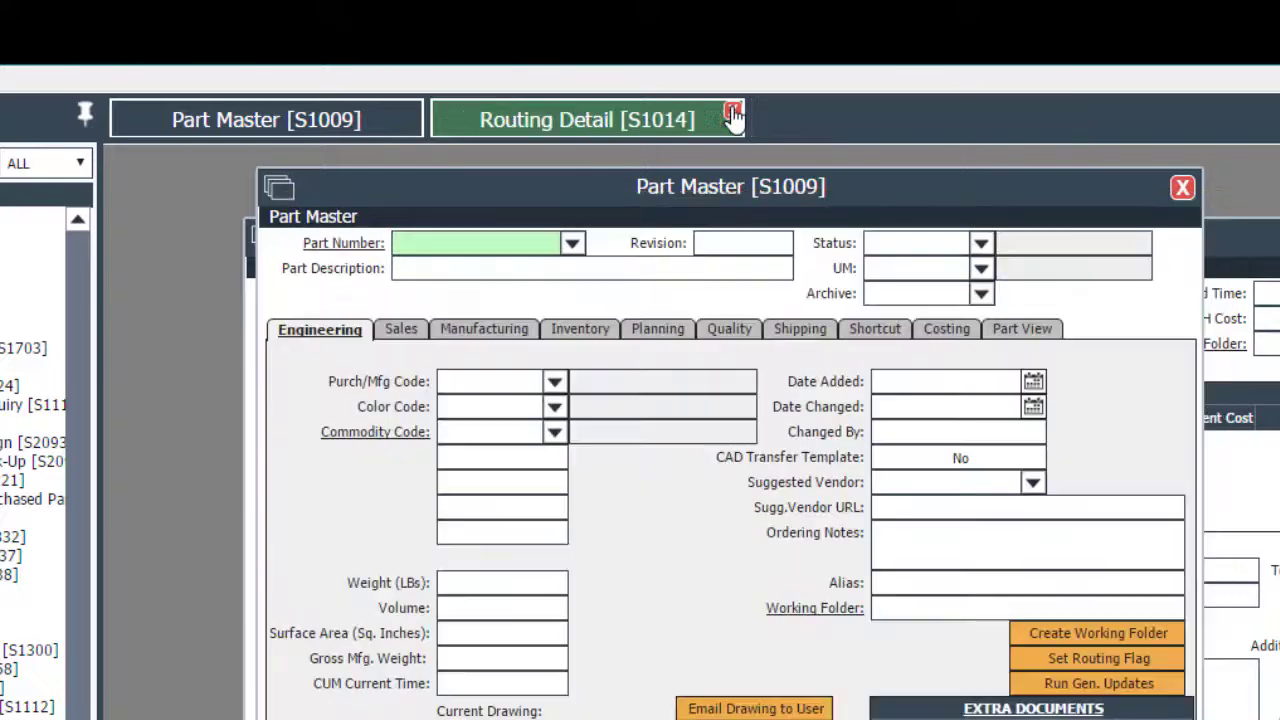
{"action": "left_click", "coordinate": [733, 111]}
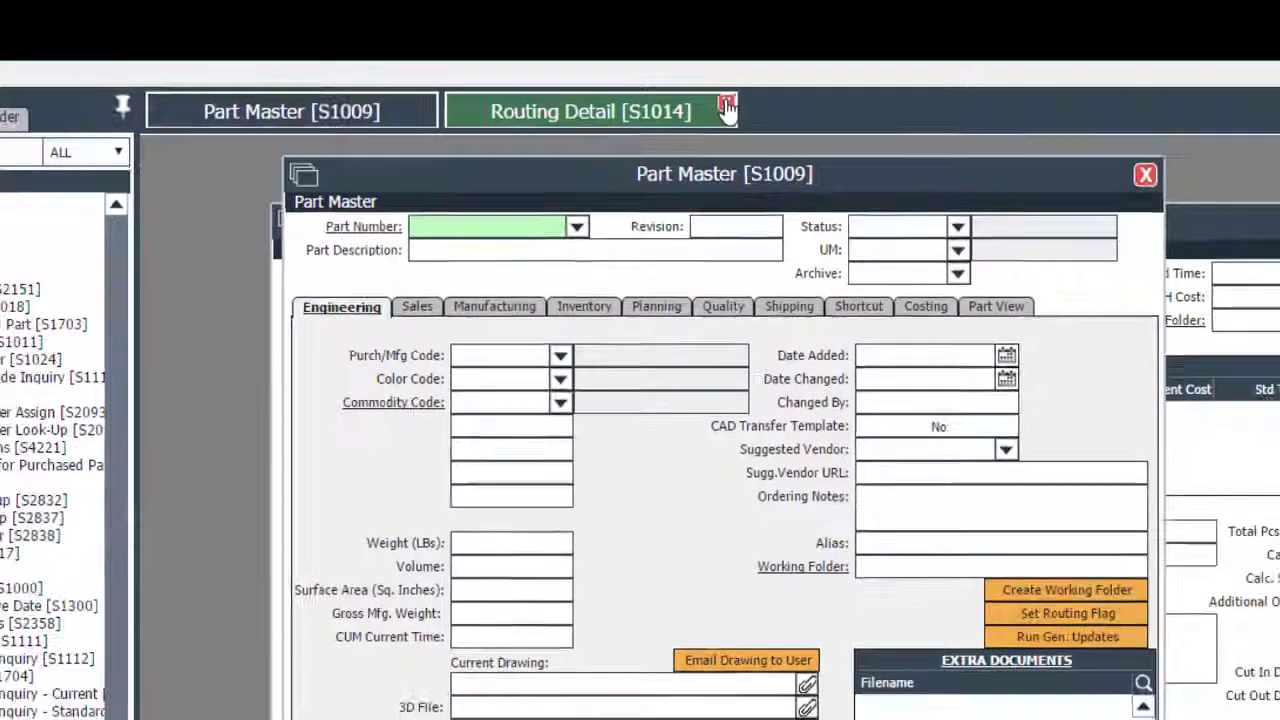
{"action": "left_click", "coordinate": [733, 111]}
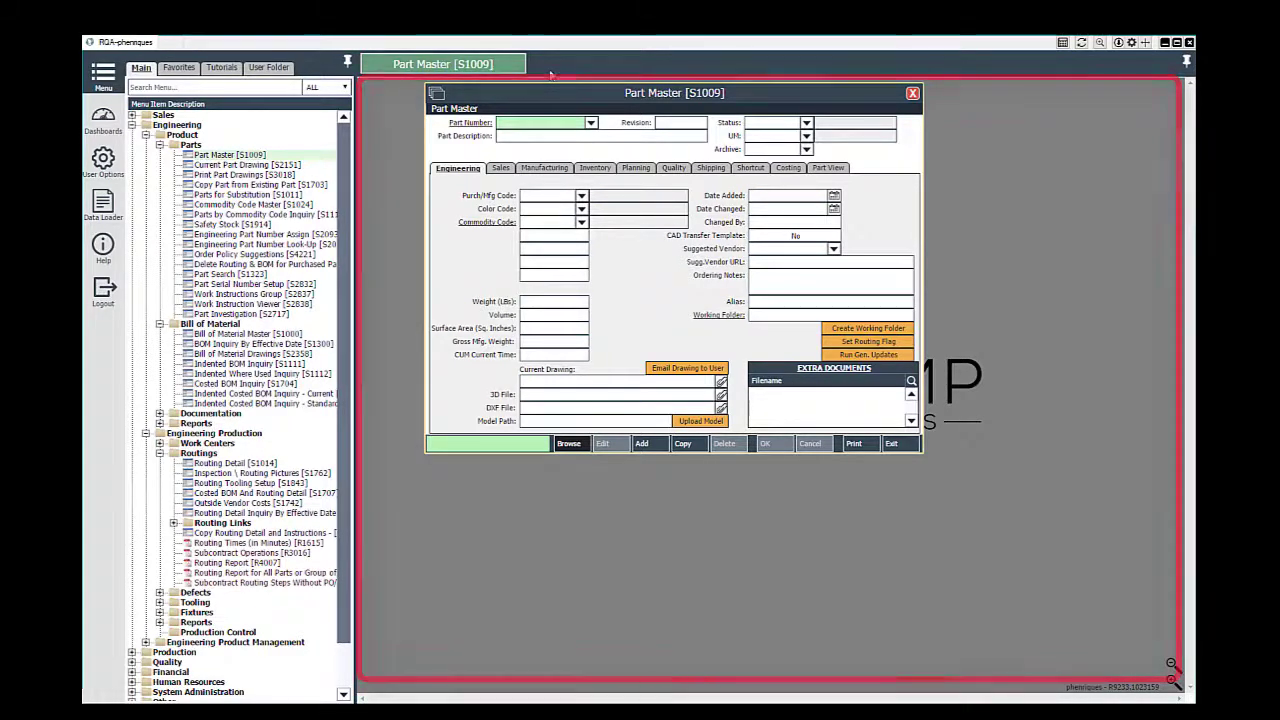
- Look up a part for the Part Number field in Part Master
{"action": "left_click", "coordinate": [591, 124]}
{"action": "left_click", "coordinate": [562, 173]}
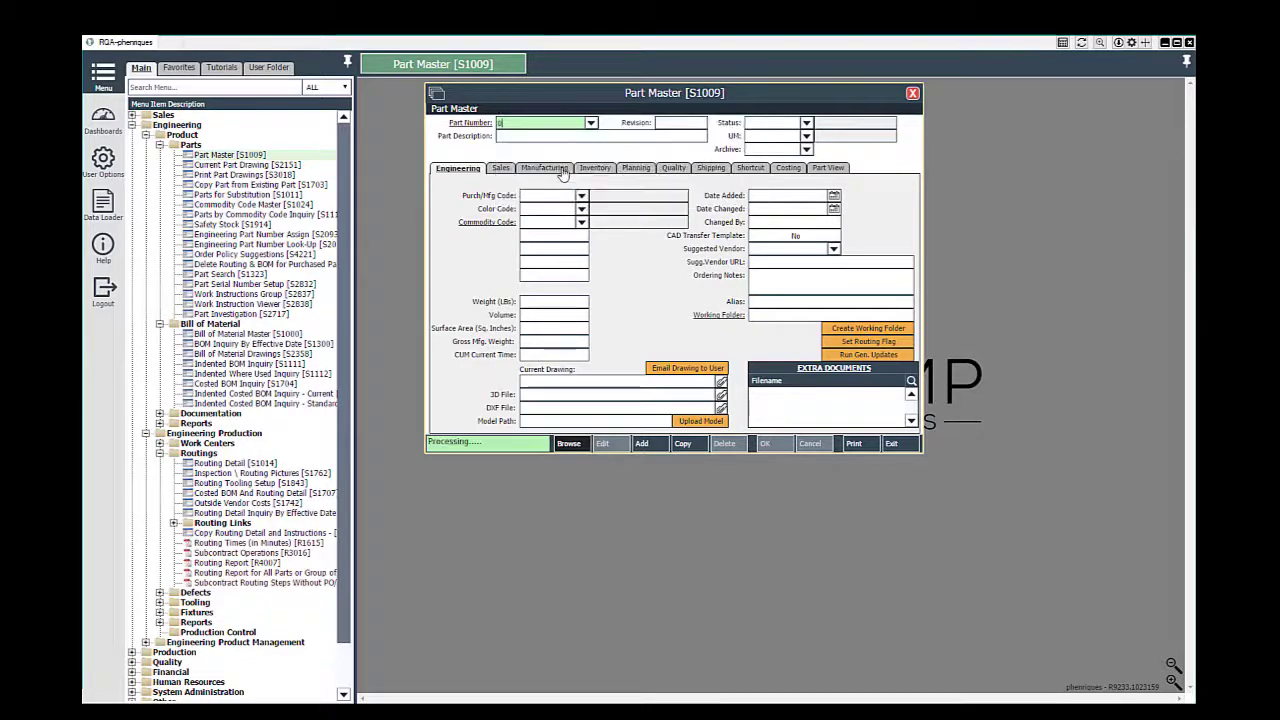